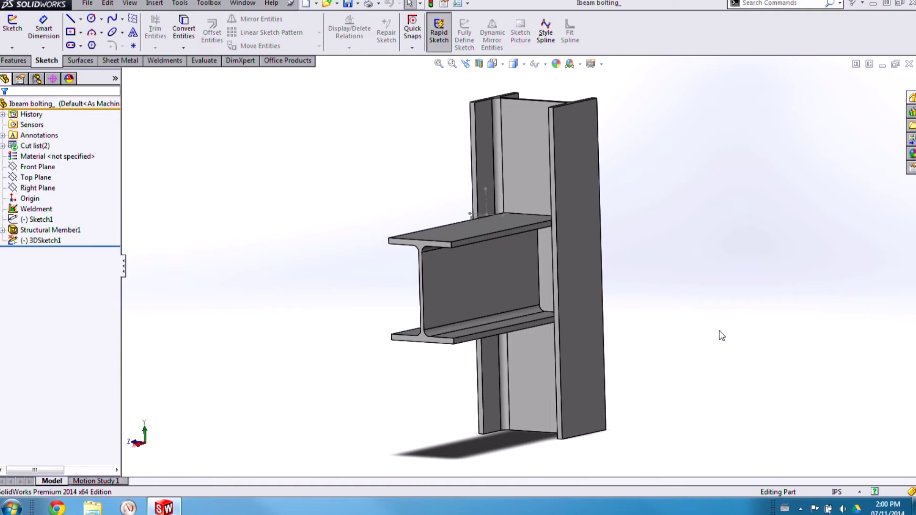
Examine the joint between the horizontal I-beam and the vertical column from several angles.
{"action": "middle_click_drag", "start_coordinate": [721, 337], "coordinate": [723, 329]}
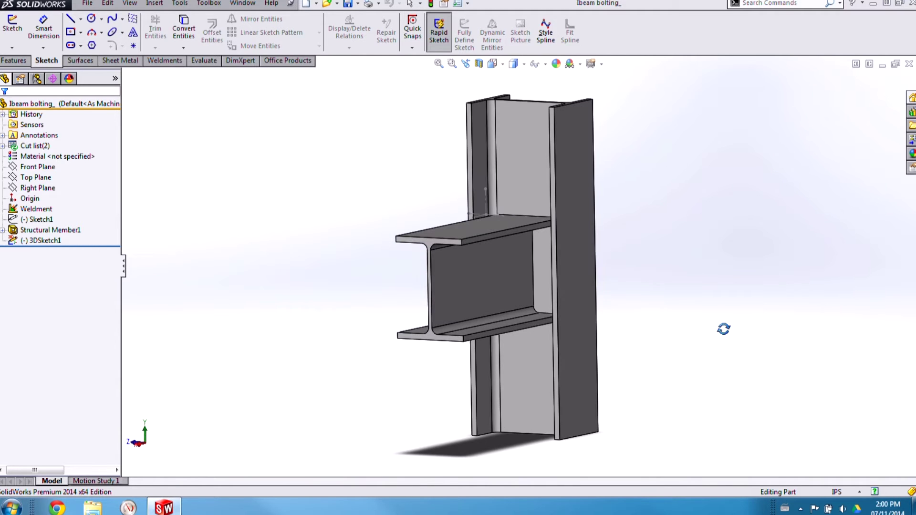
{"action": "key", "text": "Escape"}
{"action": "left_click", "coordinate": [581, 264]}
{"action": "left_click", "coordinate": [479, 291]}
{"action": "left_click", "coordinate": [669, 283]}
{"action": "middle_click_drag", "start_coordinate": [635, 265], "coordinate": [634, 265]}
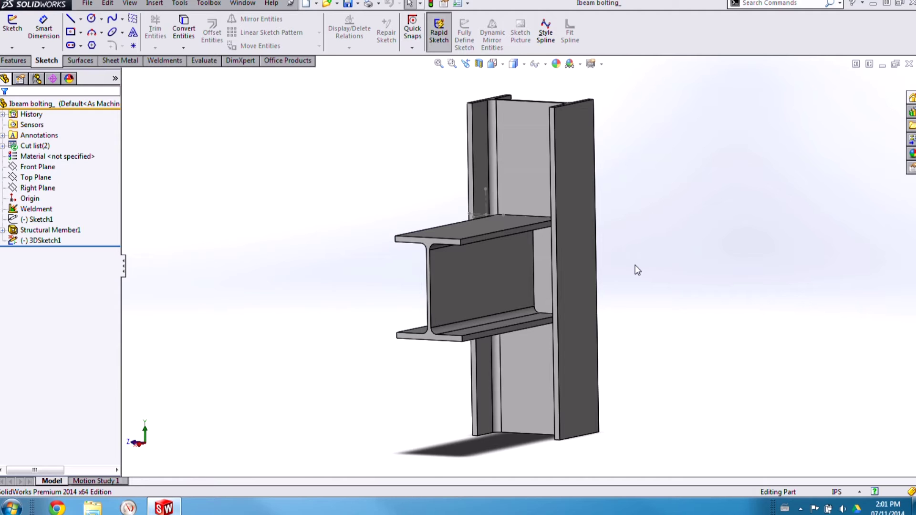
{"action": "middle_click_drag", "start_coordinate": [640, 247], "coordinate": [639, 237]}
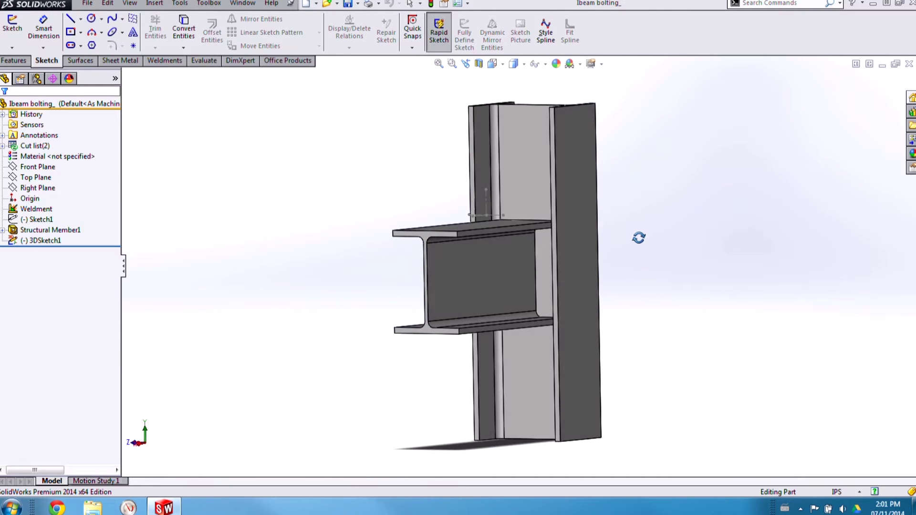
{"action": "scroll", "coordinate": [452, 175], "scroll_direction": "down", "scroll_amount": 2}
{"action": "scroll", "coordinate": [453, 175], "scroll_direction": "down", "scroll_amount": 1}
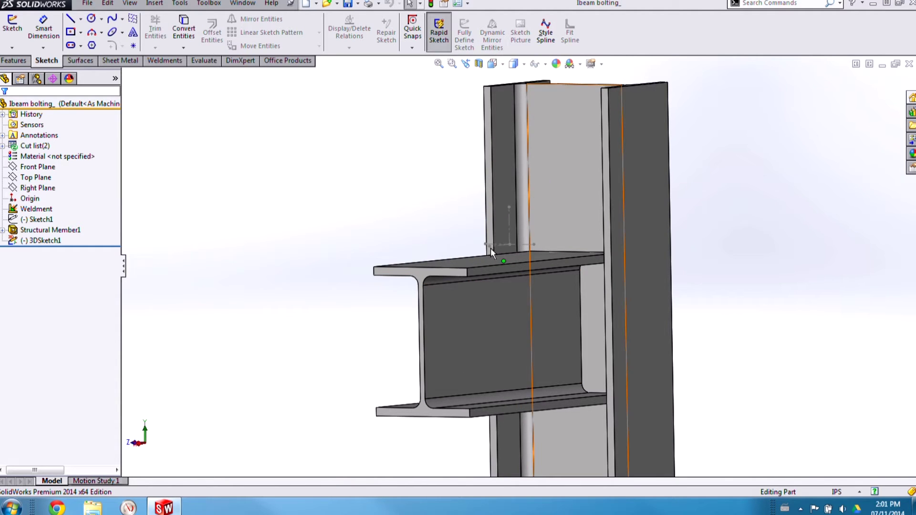
{"action": "mouse_move", "coordinate": [355, 223]}
{"action": "middle_mouse_down"}
{"action": "mouse_move", "coordinate": [355, 237]}
{"action": "mouse_move", "coordinate": [358, 216]}
{"action": "middle_mouse_up"}
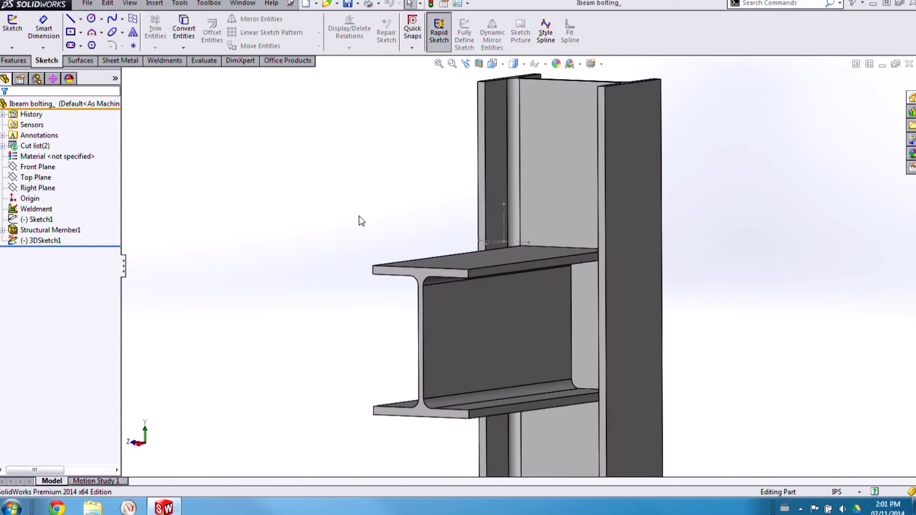
Edit 3DSketch1 and constrain one endpoint of its short cross line to the near face of the horizontal beam's web with an On Plane relation.
{"action": "left_click", "coordinate": [42, 240]}
{"action": "left_click", "coordinate": [58, 207]}
{"action": "scroll", "coordinate": [553, 255], "scroll_direction": "down", "scroll_amount": 2}
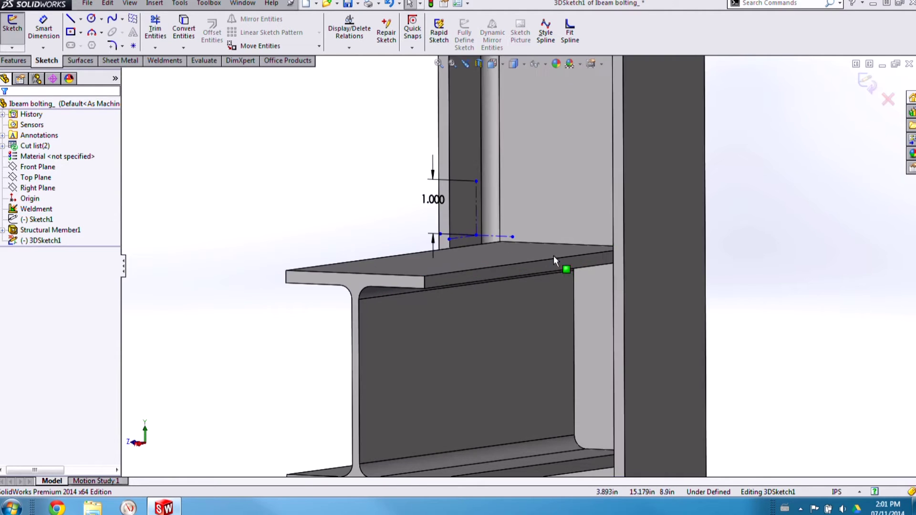
{"action": "mouse_move", "coordinate": [553, 256]}
{"action": "middle_mouse_down"}
{"action": "mouse_move", "coordinate": [546, 269]}
{"action": "mouse_move", "coordinate": [505, 219]}
{"action": "middle_mouse_up"}
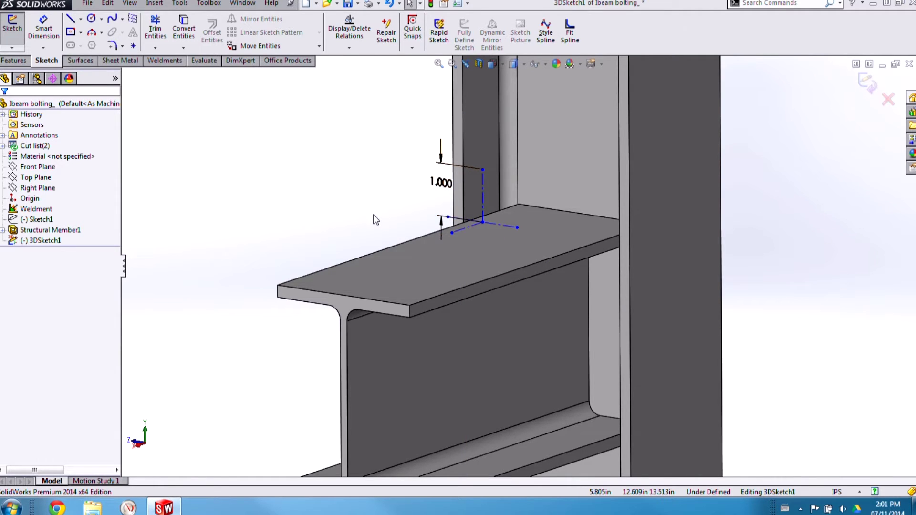
{"action": "left_click", "coordinate": [481, 222]}
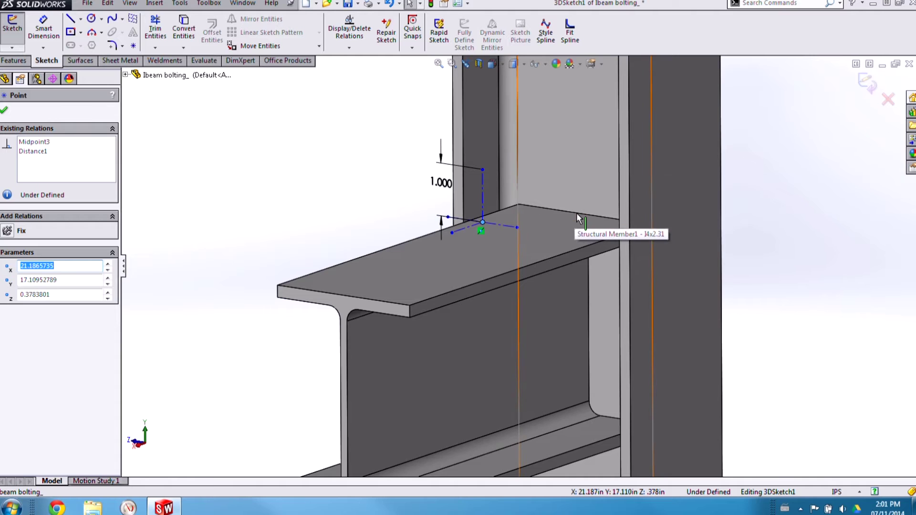
{"action": "left_click", "coordinate": [364, 212]}
{"action": "left_click", "coordinate": [517, 229]}
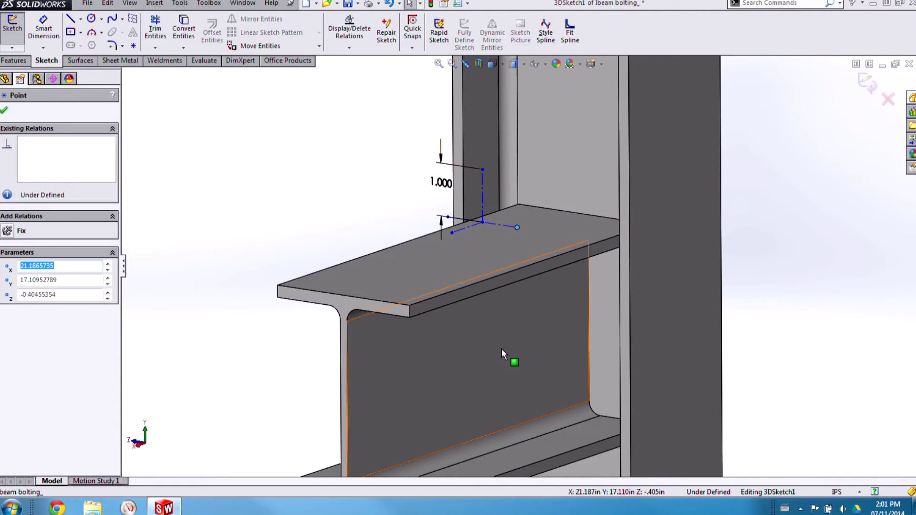
{"action": "left_click", "coordinate": [502, 348], "text": "ctrl"}
{"action": "left_click", "coordinate": [533, 299]}
Constrain the opposite endpoint of the cross line to the other face of the beam's web with an On Plane relation.
{"action": "middle_click_drag", "start_coordinate": [460, 316], "coordinate": [422, 213]}
{"action": "left_click", "coordinate": [450, 375]}
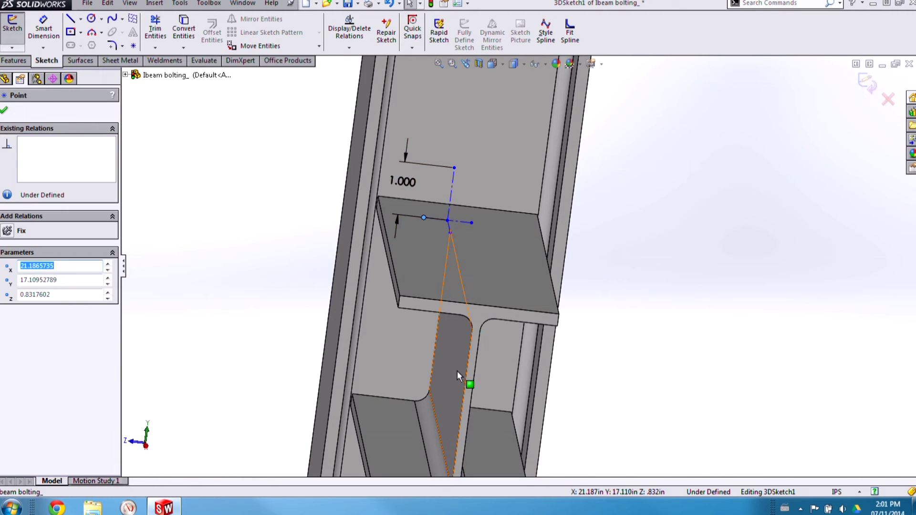
{"action": "left_click", "coordinate": [457, 371], "text": "ctrl"}
{"action": "left_click", "coordinate": [489, 321]}
{"action": "mouse_move", "coordinate": [512, 325]}
{"action": "middle_mouse_down"}
{"action": "mouse_move", "coordinate": [429, 317]}
{"action": "mouse_move", "coordinate": [466, 310]}
{"action": "mouse_move", "coordinate": [389, 242]}
{"action": "mouse_move", "coordinate": [357, 177]}
{"action": "middle_mouse_up"}
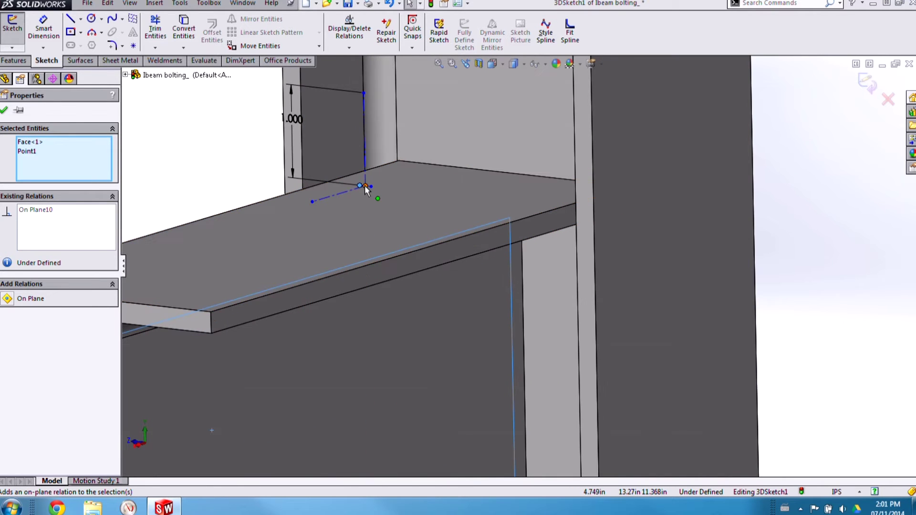
Constrain the cross line's midpoint onto the beam's top flange face and the column's web face with On Plane relations, and exit the 3D sketch.
{"action": "left_click", "coordinate": [364, 185]}
{"action": "left_click", "coordinate": [373, 225], "text": "ctrl"}
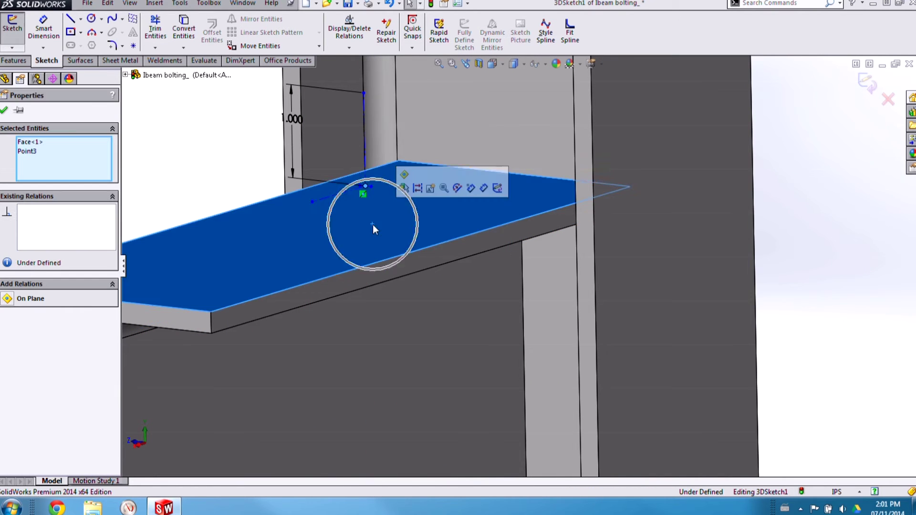
{"action": "left_click", "coordinate": [411, 186]}
{"action": "left_click", "coordinate": [471, 136]}
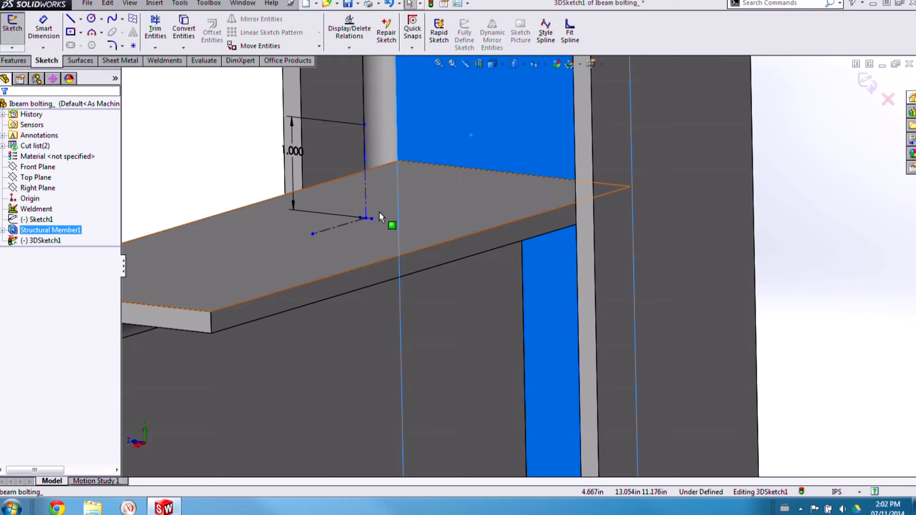
{"action": "left_click", "coordinate": [366, 220], "text": "ctrl"}
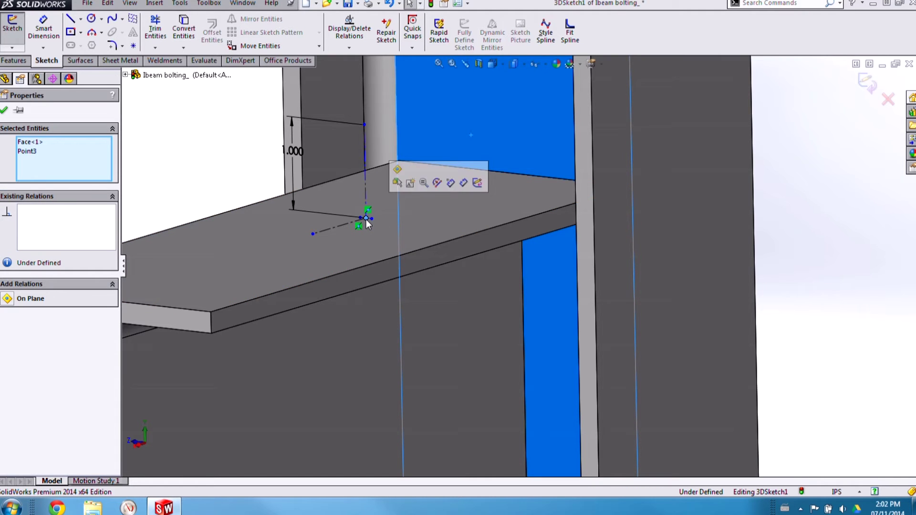
{"action": "left_click", "coordinate": [402, 181]}
{"action": "left_click", "coordinate": [237, 165]}
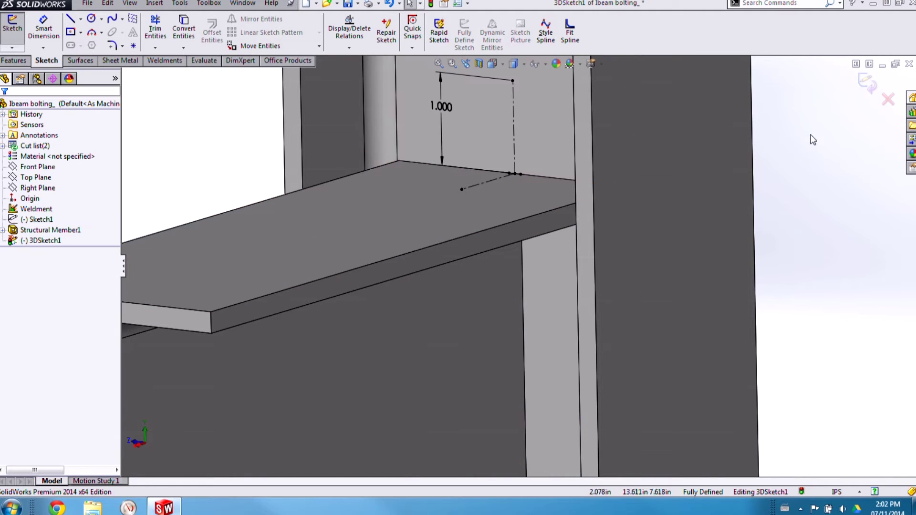
{"action": "left_click", "coordinate": [865, 84]}
{"action": "left_click", "coordinate": [867, 84]}
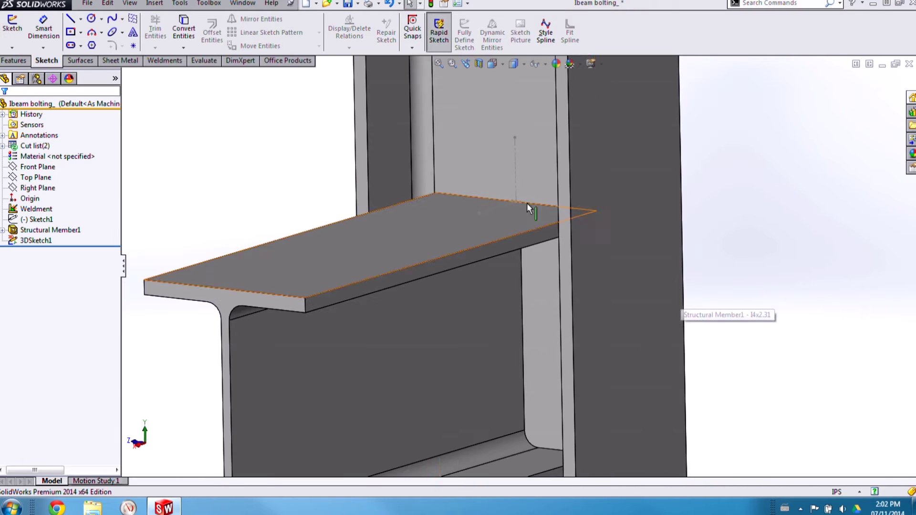
Create a reference plane through the vertical and horizontal construction lines of the 3D sketch.
{"action": "scroll", "coordinate": [526, 202], "scroll_direction": "up", "scroll_amount": 2}
{"action": "left_click", "coordinate": [514, 172]}
{"action": "left_click", "coordinate": [496, 207], "text": "ctrl"}
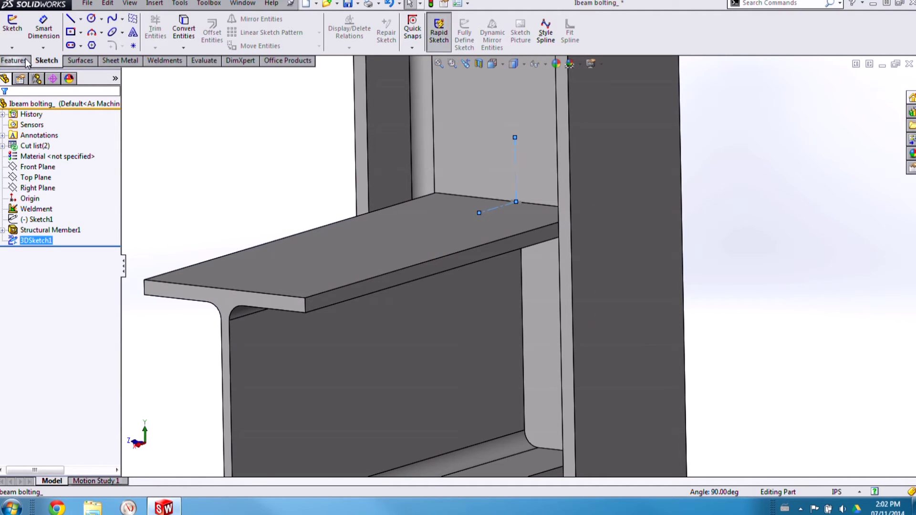
{"action": "left_click", "coordinate": [25, 61]}
{"action": "left_click", "coordinate": [455, 33]}
{"action": "left_click", "coordinate": [459, 57]}
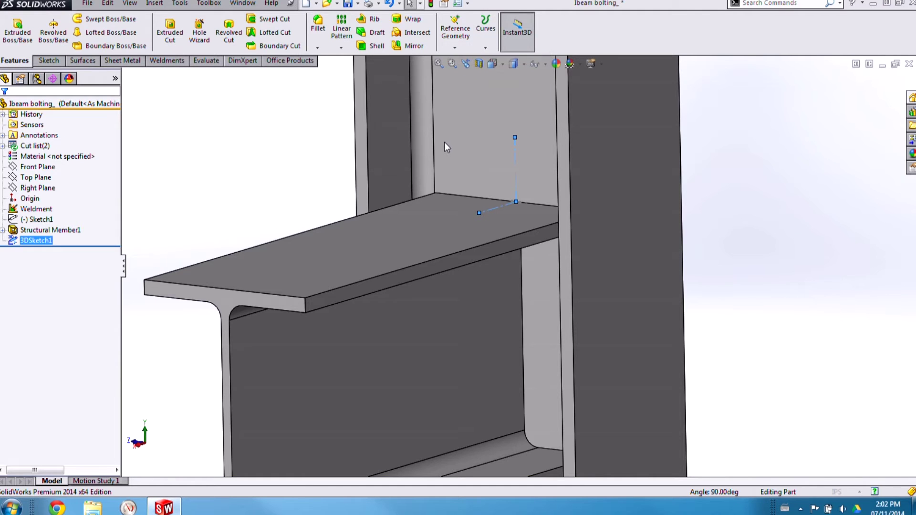
{"action": "left_click", "coordinate": [4, 110]}
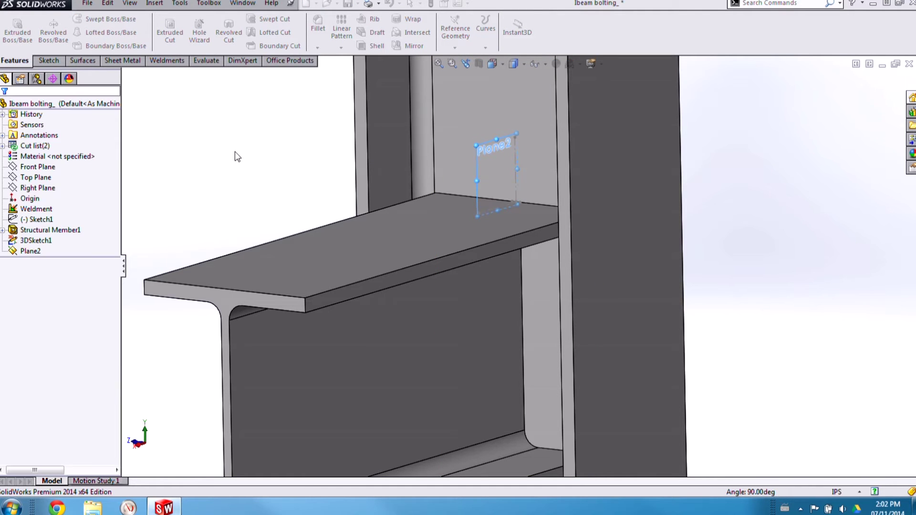
On the new plane, sketch an L from a vertical line about 0.66 in long and a near-horizontal line about 0.69 in long at its lower end.
{"action": "key", "text": "space"}
{"action": "left_click", "coordinate": [357, 224]}
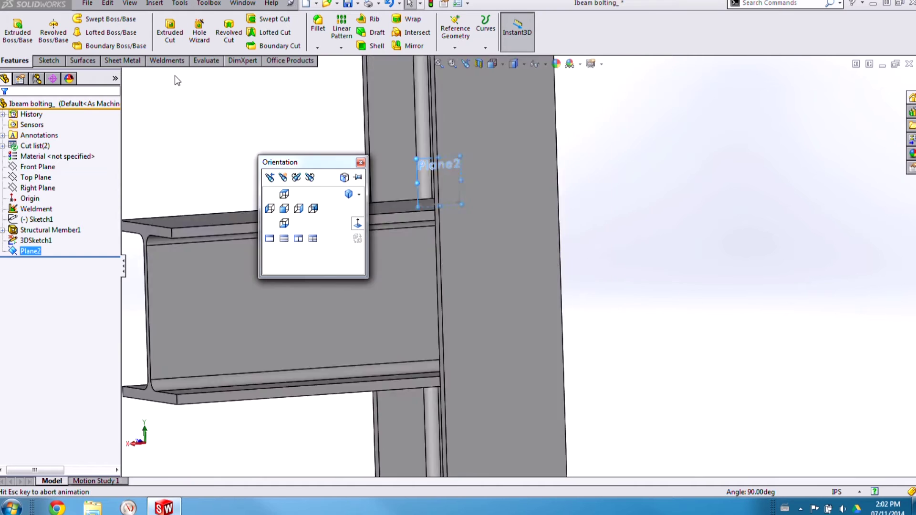
{"action": "left_click", "coordinate": [49, 60]}
{"action": "left_click", "coordinate": [70, 19]}
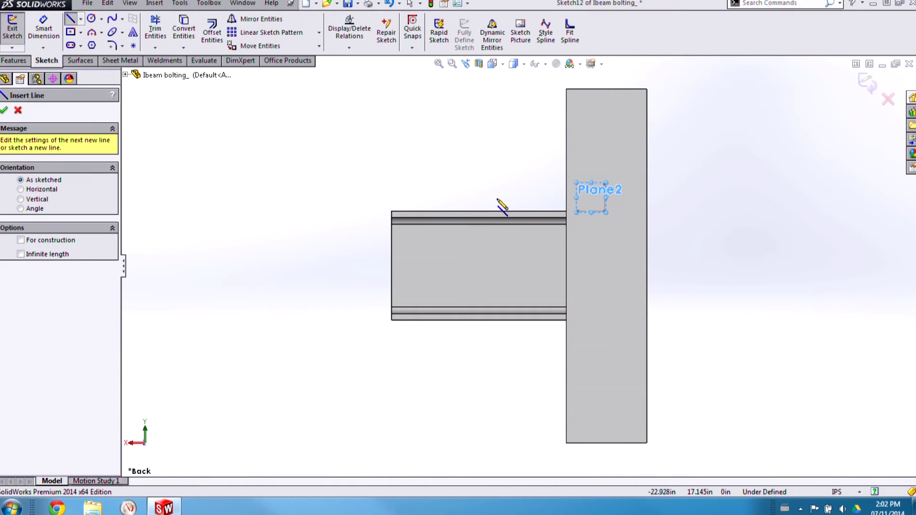
{"action": "scroll", "coordinate": [544, 202], "scroll_direction": "down", "scroll_amount": 5}
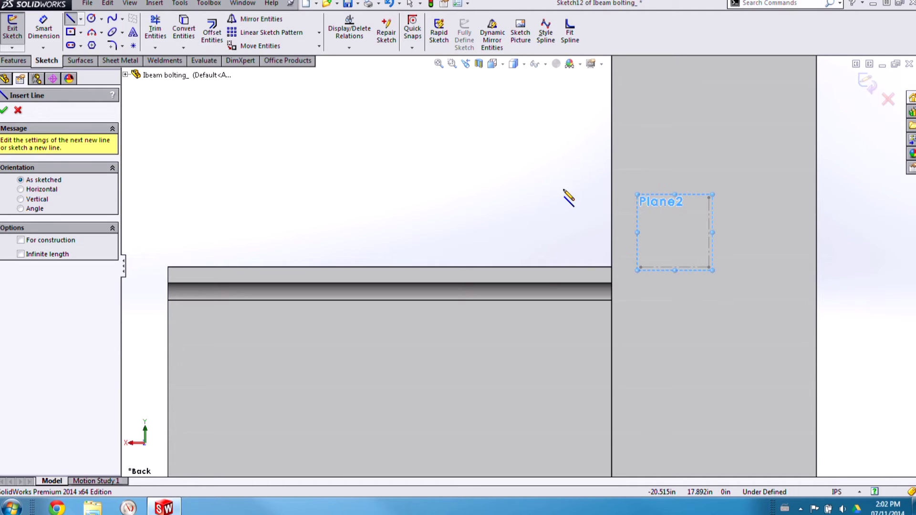
{"action": "left_click", "coordinate": [570, 187]}
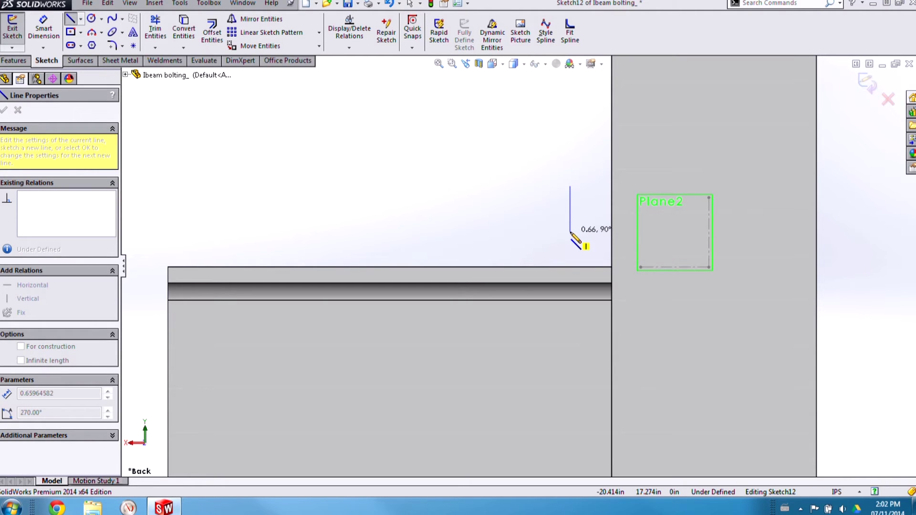
{"action": "left_click", "coordinate": [570, 232]}
{"action": "left_click", "coordinate": [523, 232]}
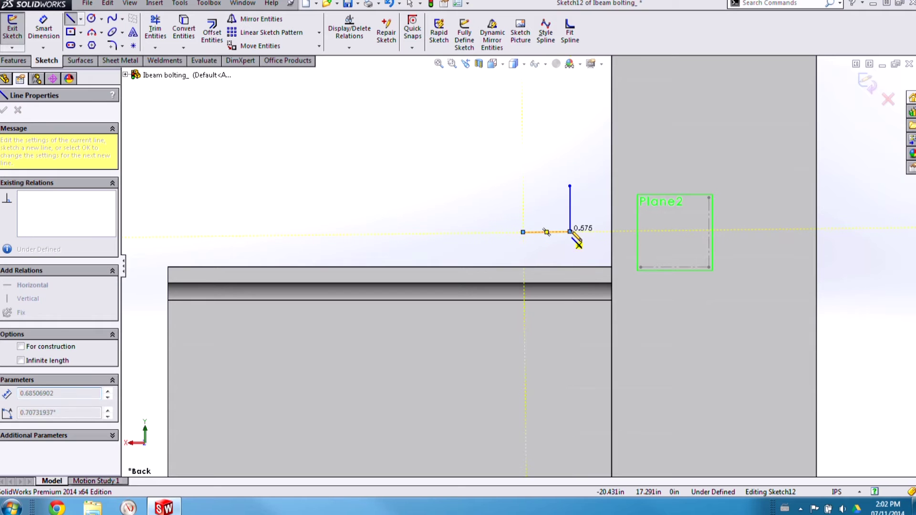
{"action": "key", "text": "Escape"}
Make the vertical line parallel to the 3D sketch's vertical construction line and perpendicular to the L's other line.
{"action": "scroll", "coordinate": [589, 231], "scroll_direction": "down", "scroll_amount": 4}
{"action": "left_click", "coordinate": [529, 219]}
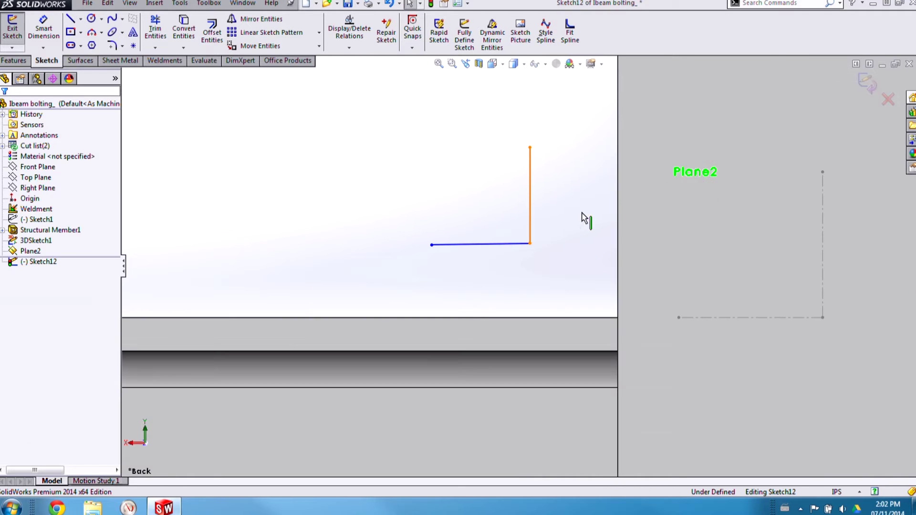
{"action": "left_click", "coordinate": [821, 220], "text": "ctrl"}
{"action": "left_click", "coordinate": [843, 178]}
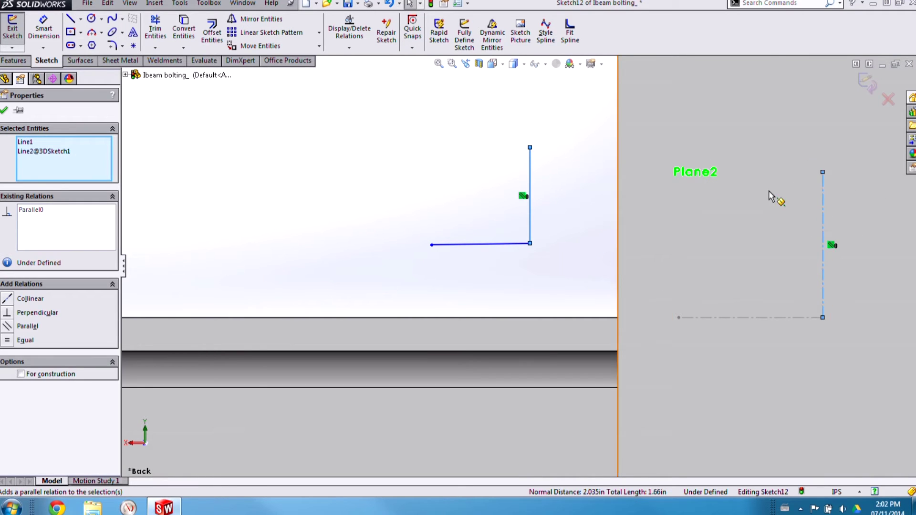
{"action": "left_click_drag", "start_coordinate": [541, 264], "coordinate": [496, 219]}
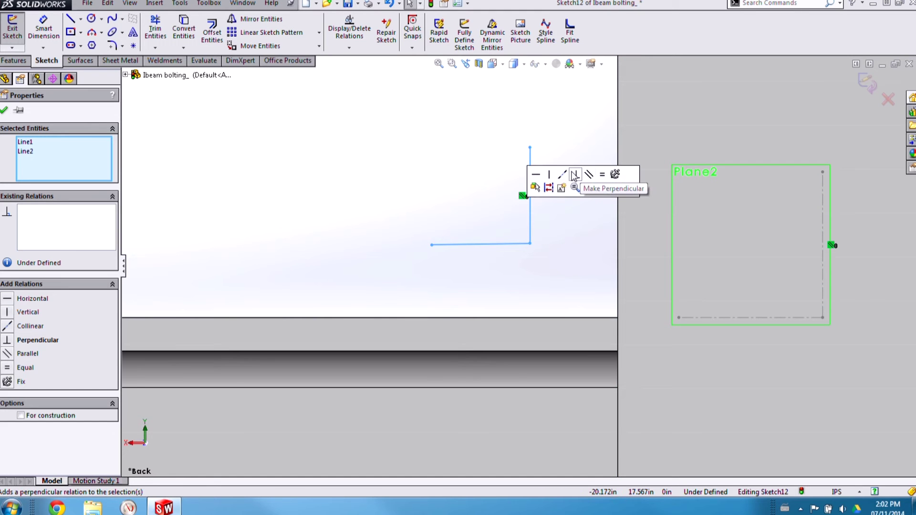
{"action": "left_click", "coordinate": [574, 175]}
{"action": "left_click", "coordinate": [536, 246]}
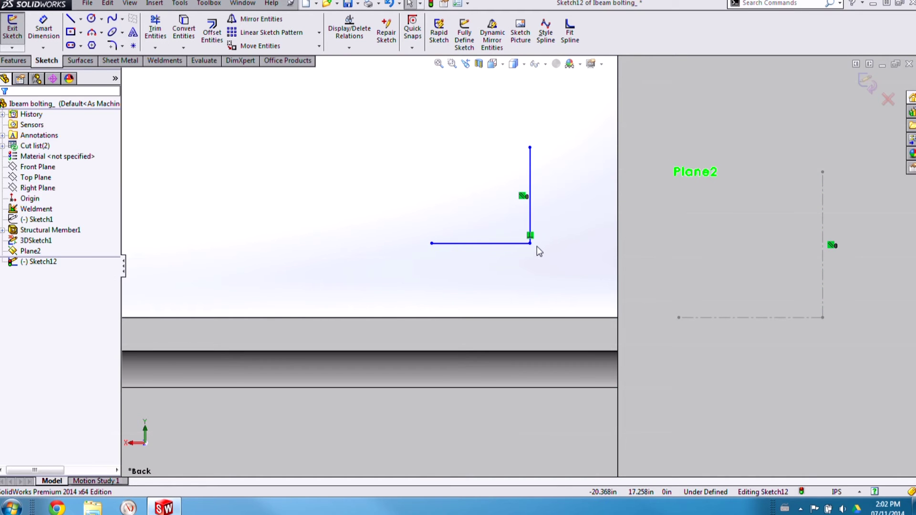
Dimension the vertical line of the L to 2.5 in.
{"action": "right_click_drag", "start_coordinate": [558, 256], "coordinate": [551, 196]}
{"action": "left_click", "coordinate": [530, 199]}
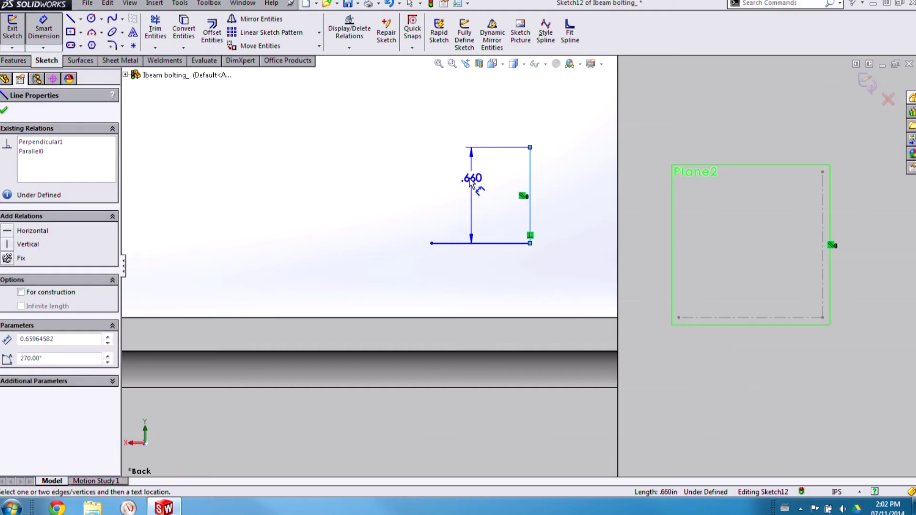
{"action": "left_click", "coordinate": [470, 183]}
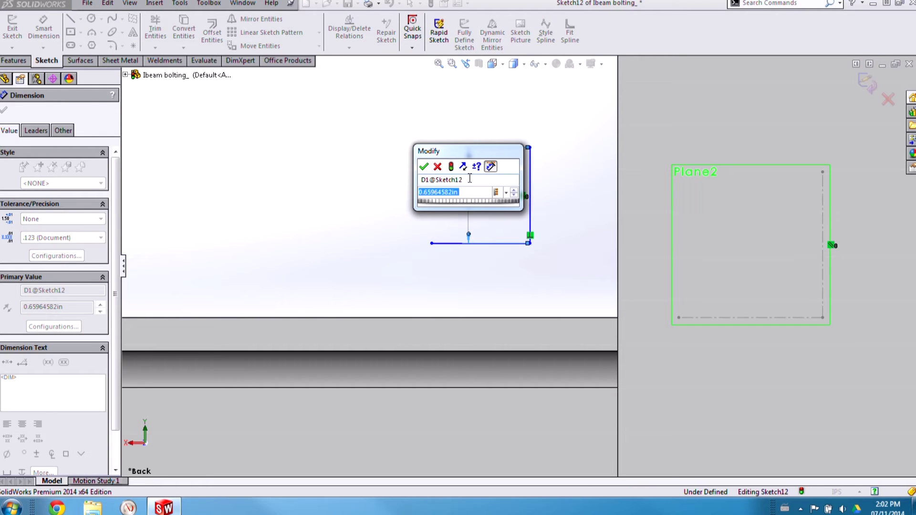
{"action": "type", "text": "2.5"}
{"action": "key", "text": "Return"}
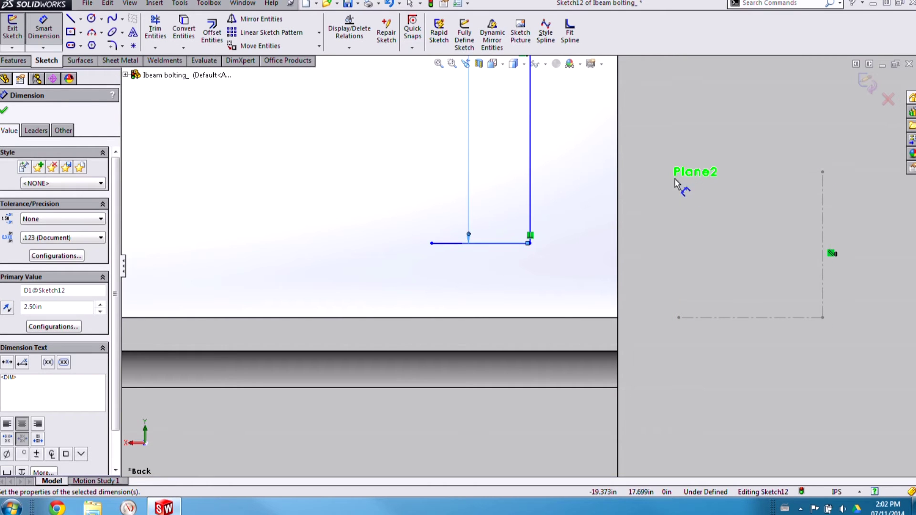
{"action": "key", "text": "Escape"}
Make the vertical line and the lower line of the L equal in length.
{"action": "left_click_drag", "start_coordinate": [547, 258], "coordinate": [510, 220]}
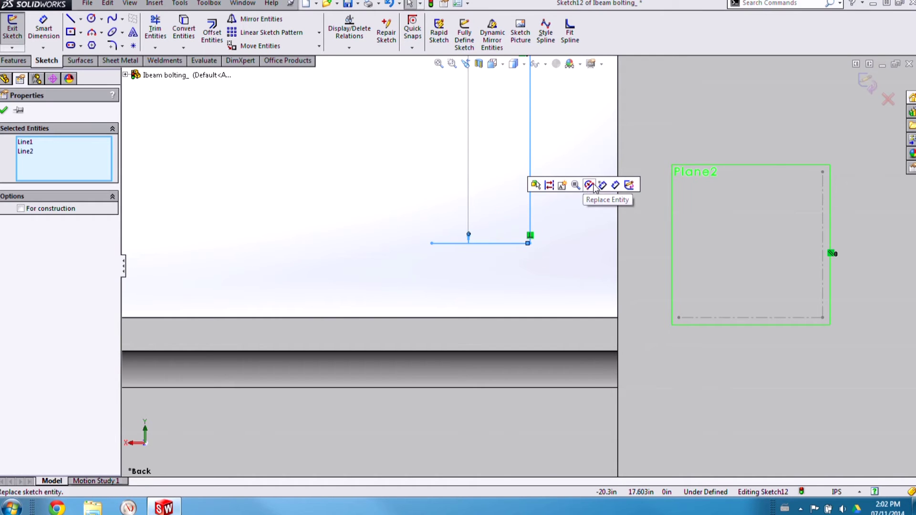
{"action": "left_click", "coordinate": [516, 244]}
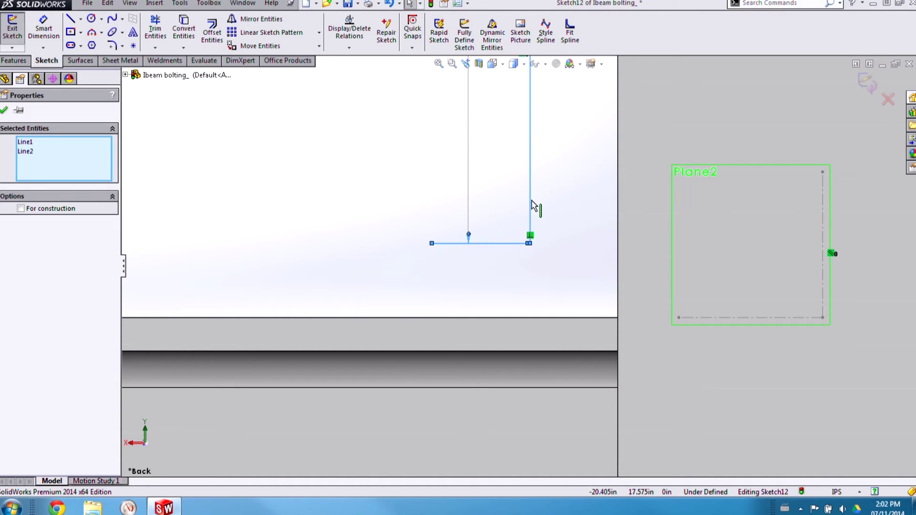
{"action": "left_click", "coordinate": [564, 220]}
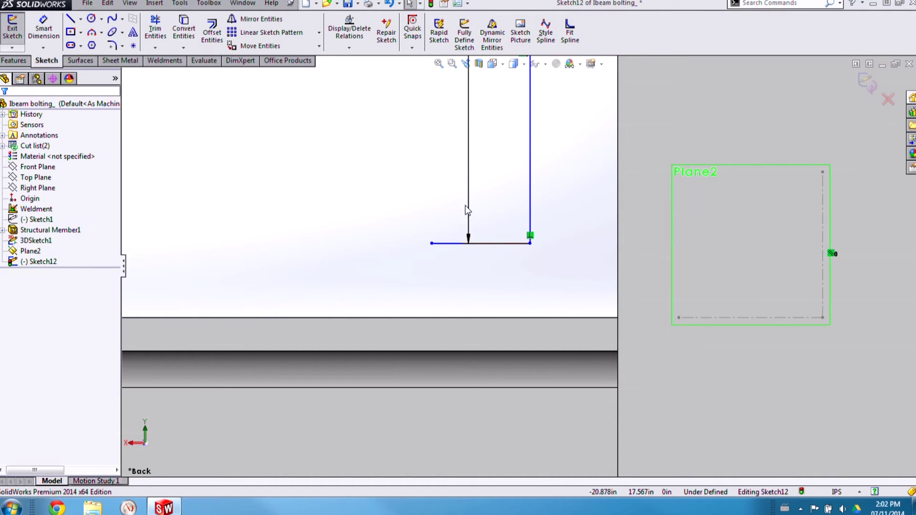
{"action": "left_click", "coordinate": [518, 244]}
{"action": "left_click", "coordinate": [531, 205], "text": "ctrl"}
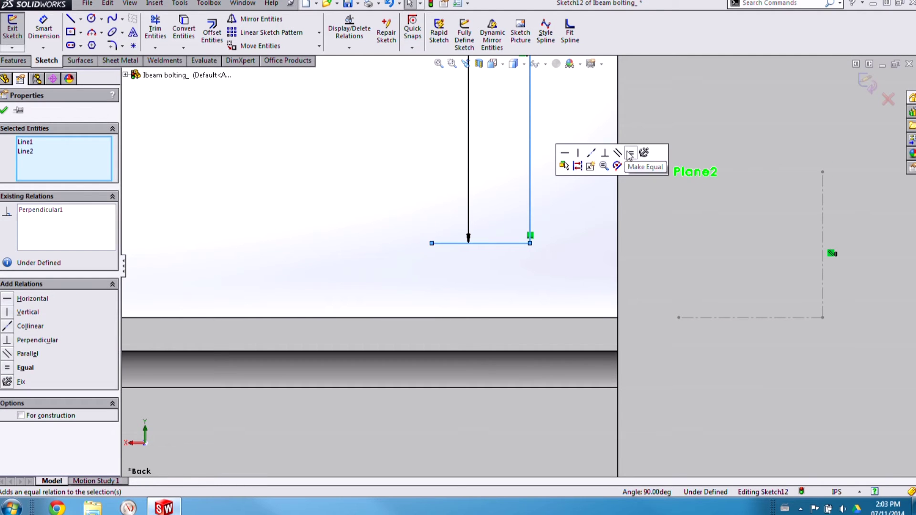
{"action": "left_click", "coordinate": [634, 153]}
Make the L's corner point coincident with the corner point of the 3D sketch's construction lines.
{"action": "left_click", "coordinate": [529, 243]}
{"action": "scroll", "coordinate": [698, 281], "scroll_direction": "down", "scroll_amount": 5}
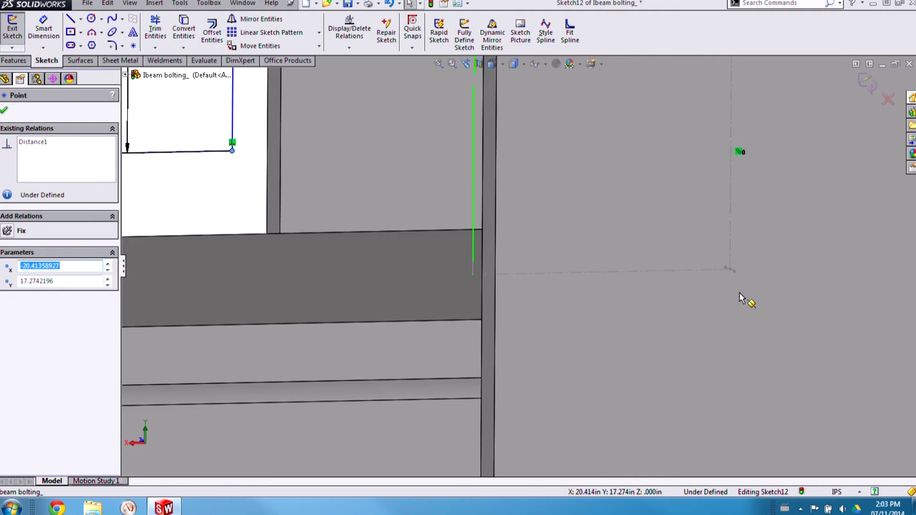
{"action": "left_click", "coordinate": [660, 238], "text": "ctrl"}
{"action": "left_click", "coordinate": [660, 237], "text": "ctrl"}
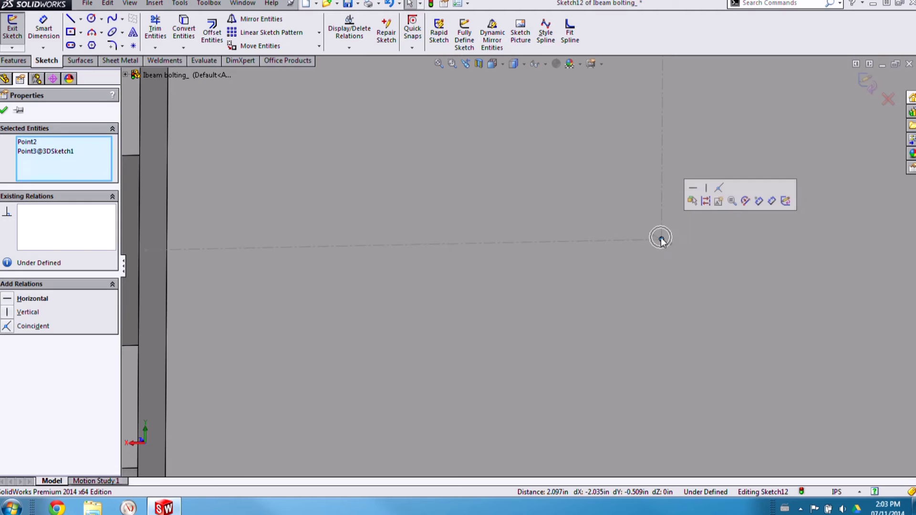
{"action": "left_click", "coordinate": [720, 190]}
{"action": "scroll", "coordinate": [700, 208], "scroll_direction": "up", "scroll_amount": 4}
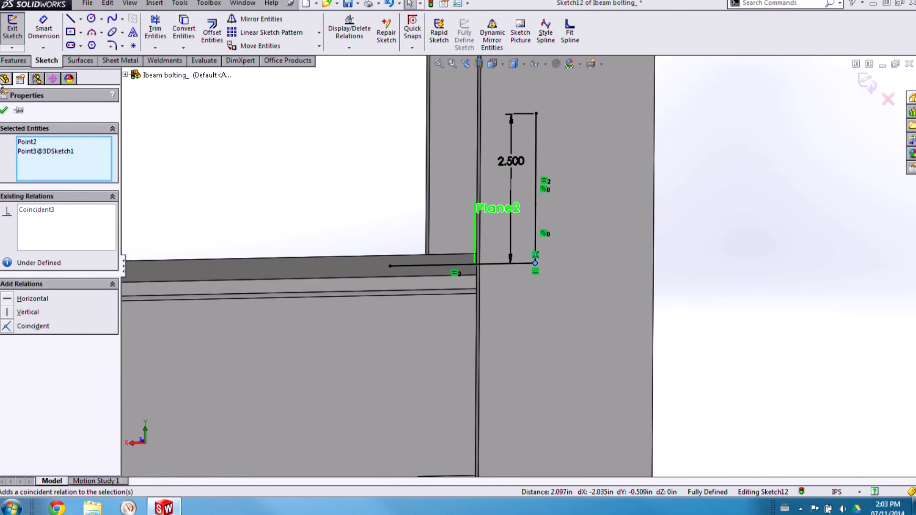
Start a thin boss extrusion of the L sketch with a one-direction wall thickness of 0.125 in.
{"action": "left_click", "coordinate": [13, 60]}
{"action": "left_click", "coordinate": [10, 46]}
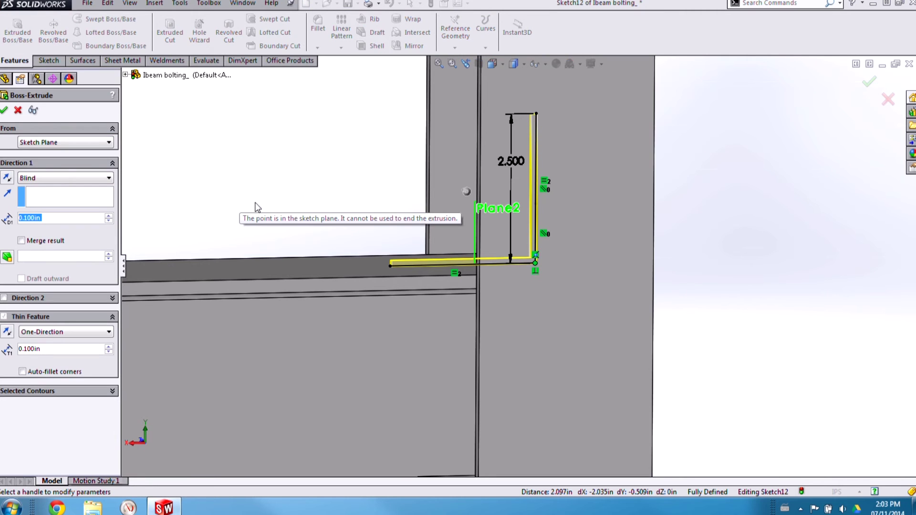
{"action": "left_click_drag", "start_coordinate": [55, 352], "coordinate": [3, 340]}
{"action": "type", "text": "0.125"}
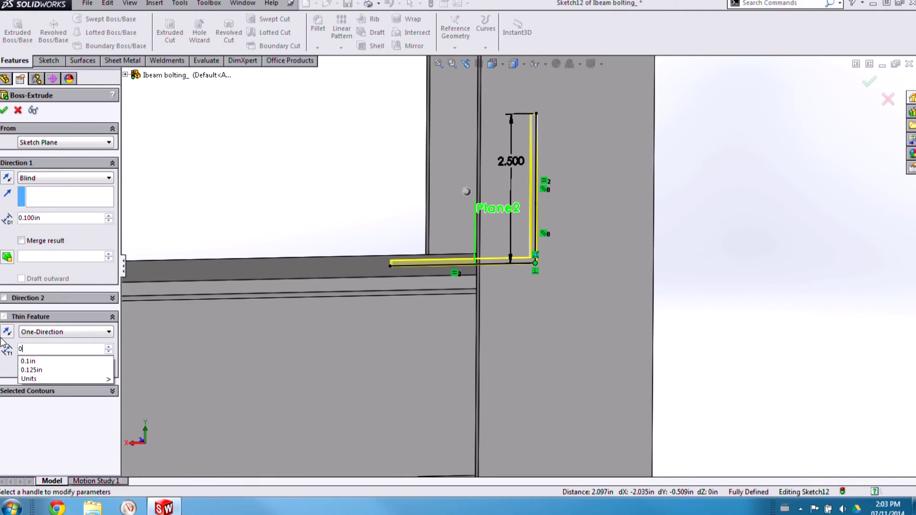
{"action": "key", "text": "Return"}
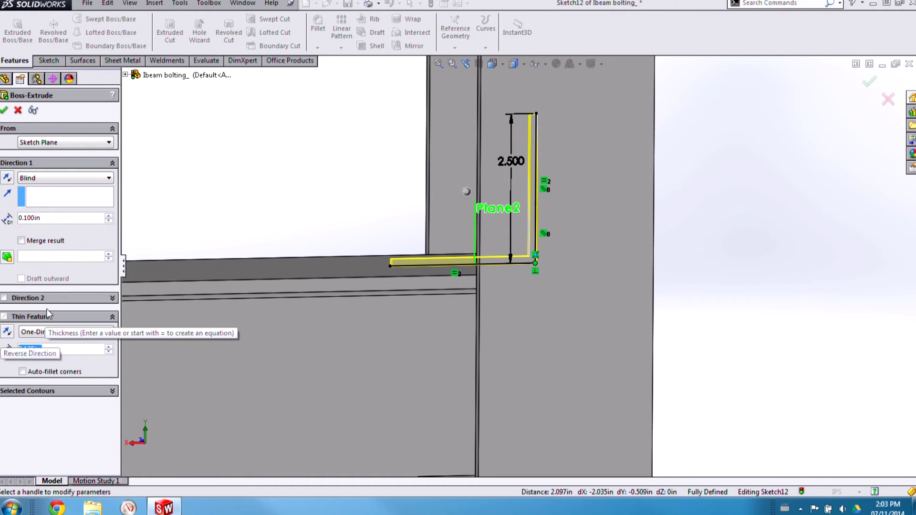
Extrude the L bracket 3 in with a Mid Plane end condition and accept the feature.
{"action": "left_click", "coordinate": [37, 180]}
{"action": "left_click", "coordinate": [46, 244]}
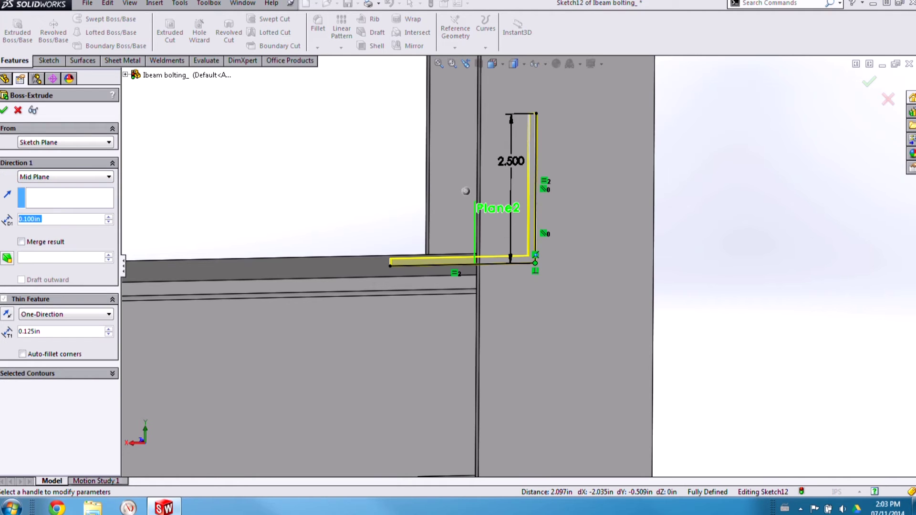
{"action": "scroll", "coordinate": [362, 233], "scroll_direction": "down", "scroll_amount": 5}
{"action": "middle_click_drag", "start_coordinate": [364, 266], "coordinate": [436, 265]}
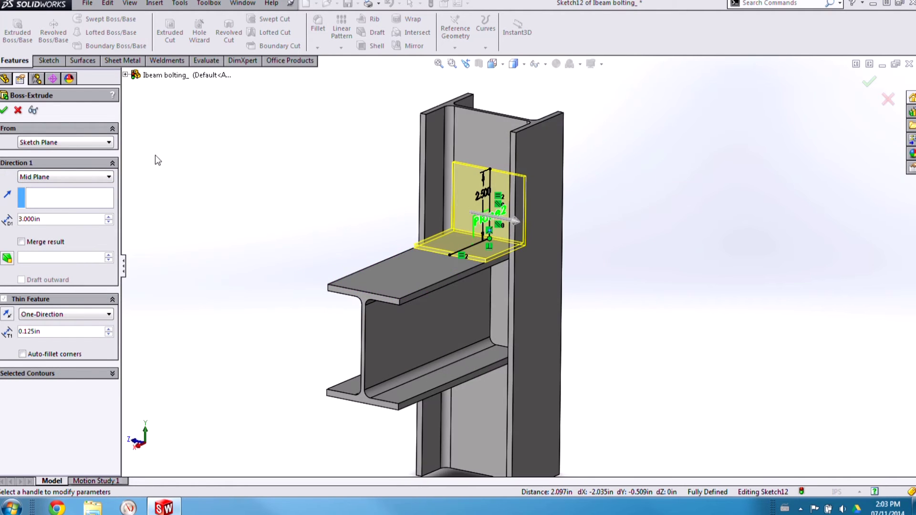
{"action": "left_click", "coordinate": [4, 110]}
{"action": "key", "text": "Return"}
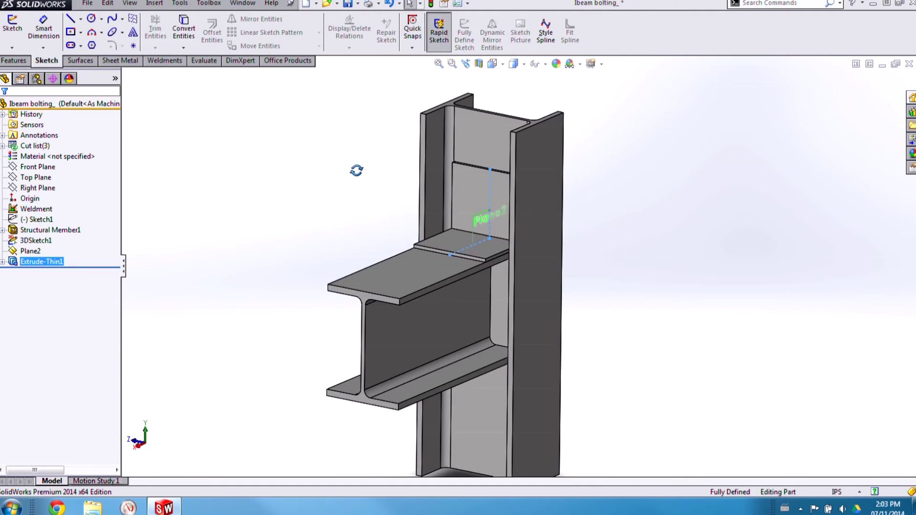
{"action": "middle_click_drag", "start_coordinate": [358, 170], "coordinate": [305, 188]}
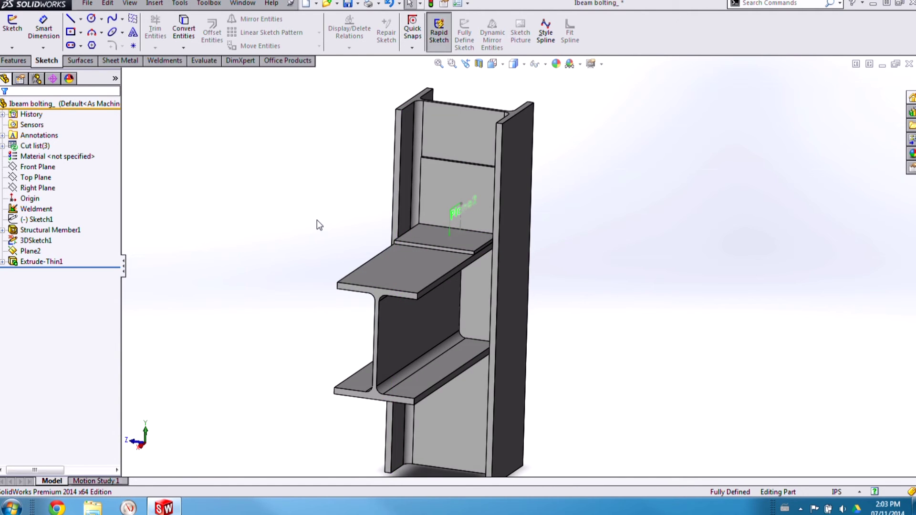
{"action": "scroll", "coordinate": [377, 228], "scroll_direction": "up", "scroll_amount": 3}
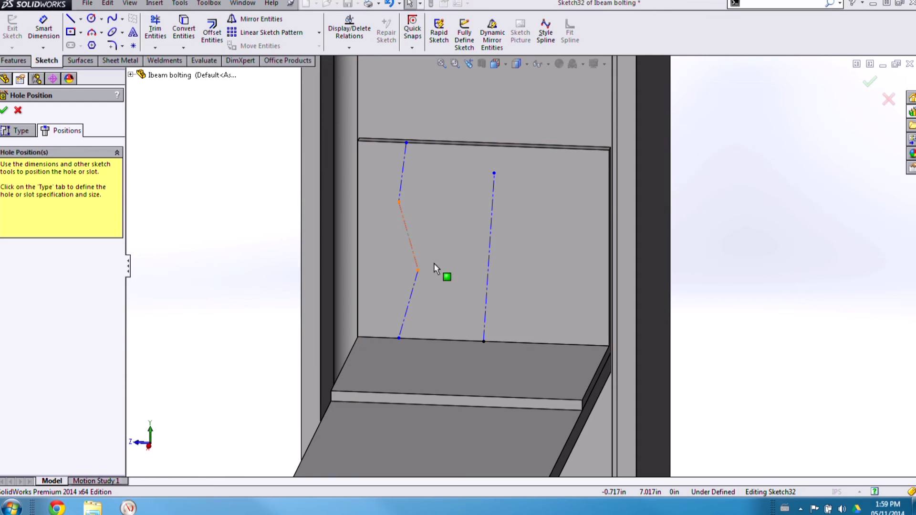
Make the three zigzag construction lines on the bracket's vertical face collinear.
{"action": "scroll", "coordinate": [433, 262], "scroll_direction": "down", "scroll_amount": 3}
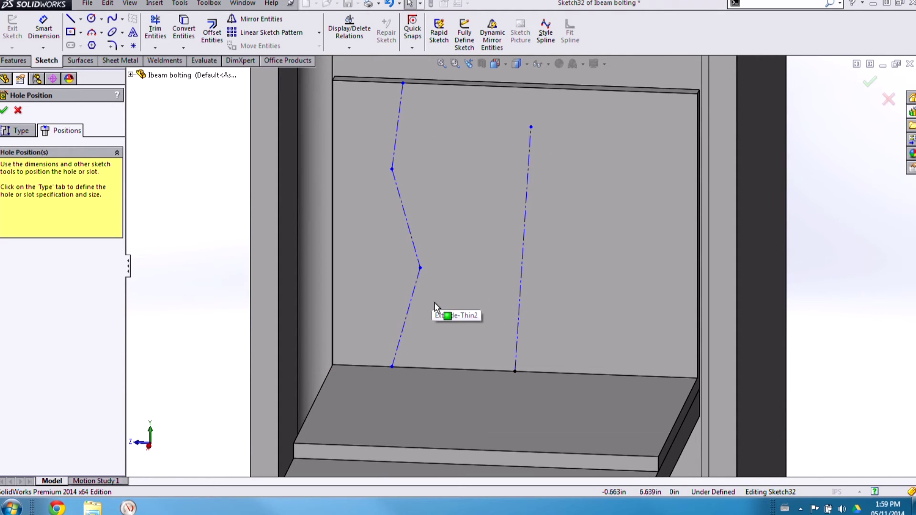
{"action": "mouse_move", "coordinate": [356, 128]}
{"action": "left_mouse_down"}
{"action": "mouse_move", "coordinate": [442, 337]}
{"action": "mouse_move", "coordinate": [363, 101]}
{"action": "left_mouse_up"}
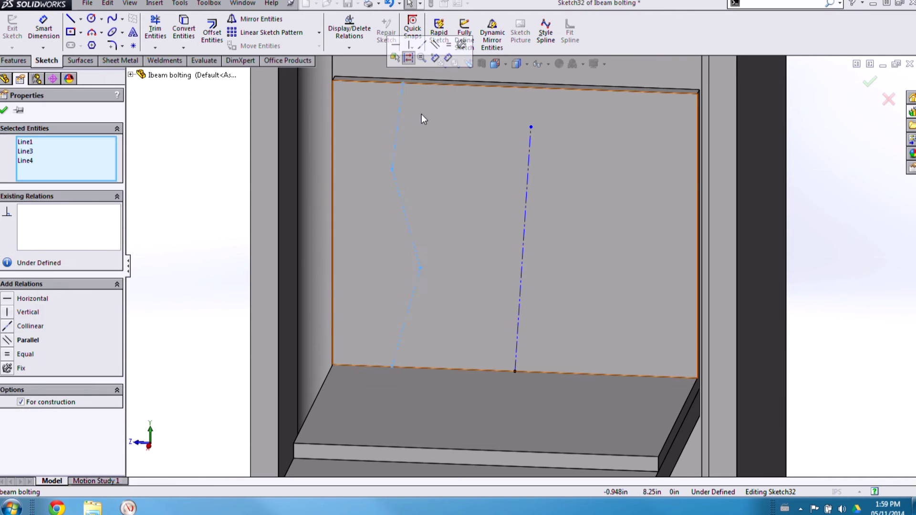
{"action": "left_click", "coordinate": [422, 46]}
{"action": "key", "text": "Escape"}
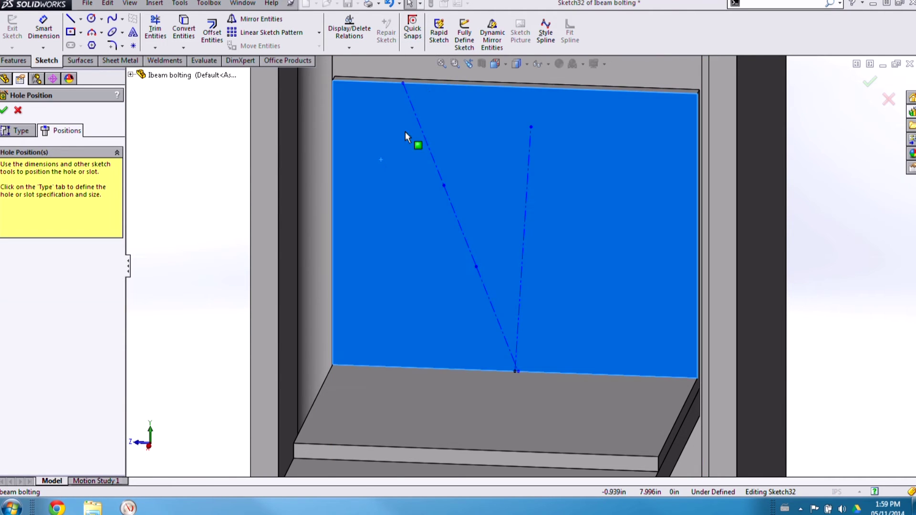
Make the collinear lines perpendicular to the bracket's upper edge and snap the other construction line's free end to that edge's midpoint.
{"action": "left_click", "coordinate": [426, 84]}
{"action": "left_click", "coordinate": [416, 112], "text": "ctrl"}
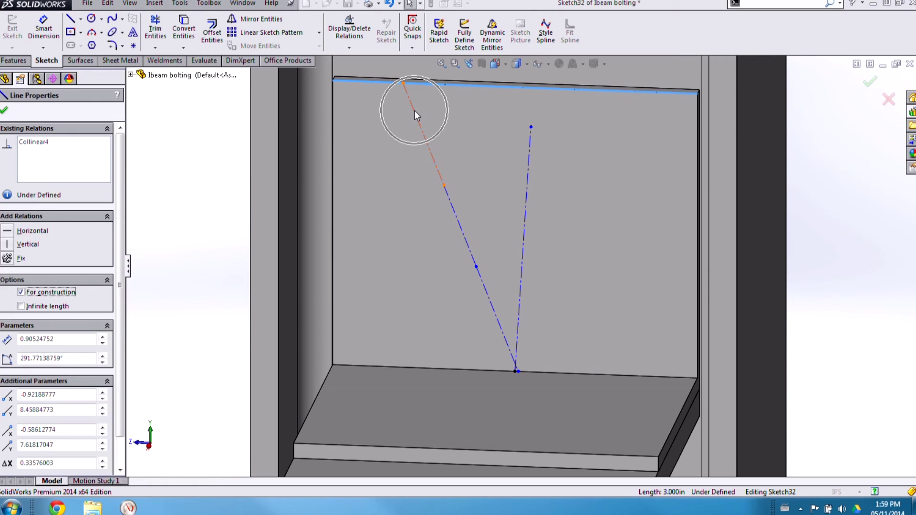
{"action": "left_click", "coordinate": [460, 61]}
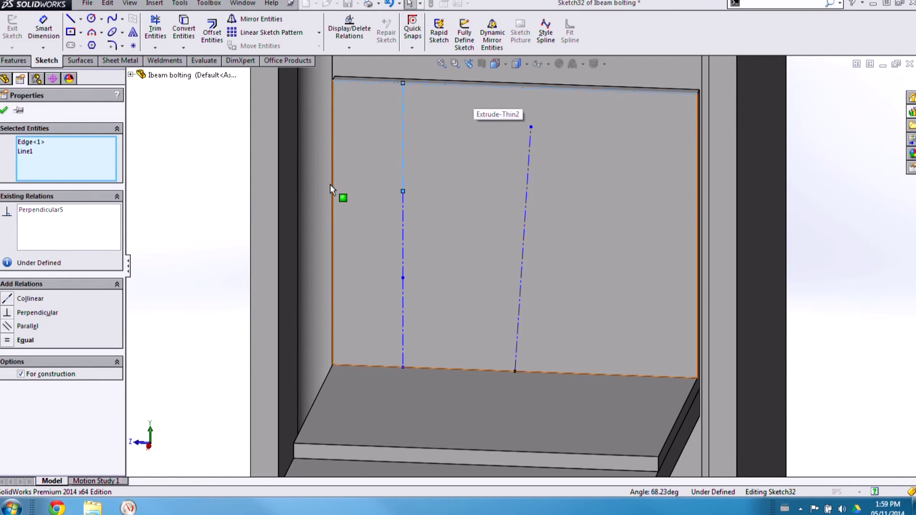
{"action": "key", "text": "Escape"}
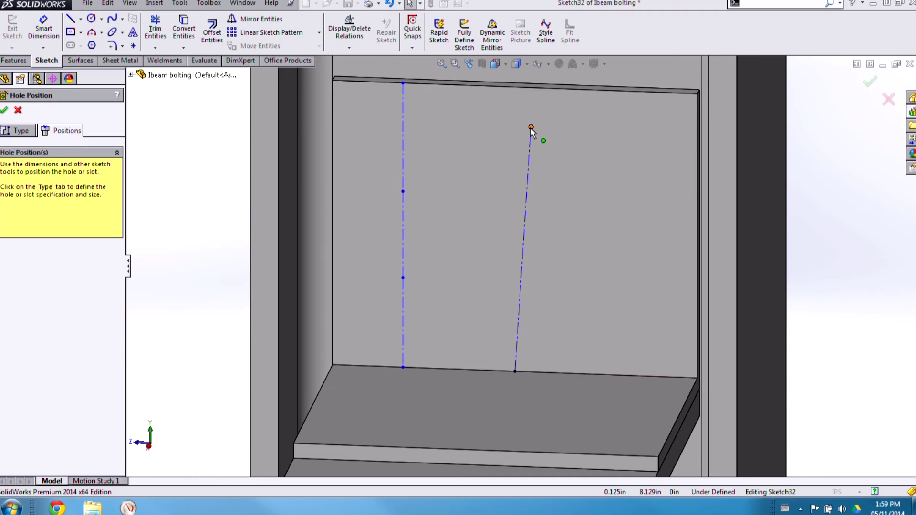
{"action": "left_click_drag", "start_coordinate": [531, 127], "coordinate": [513, 85]}
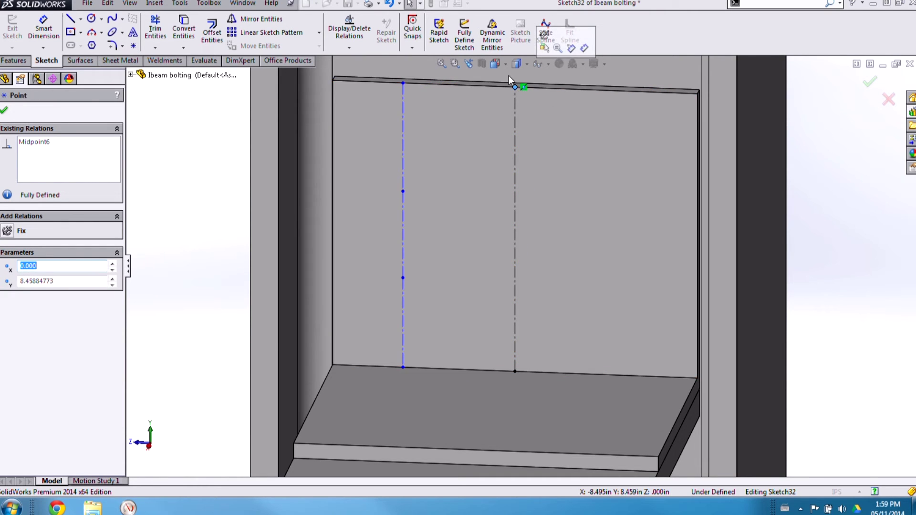
{"action": "key", "text": "Escape"}
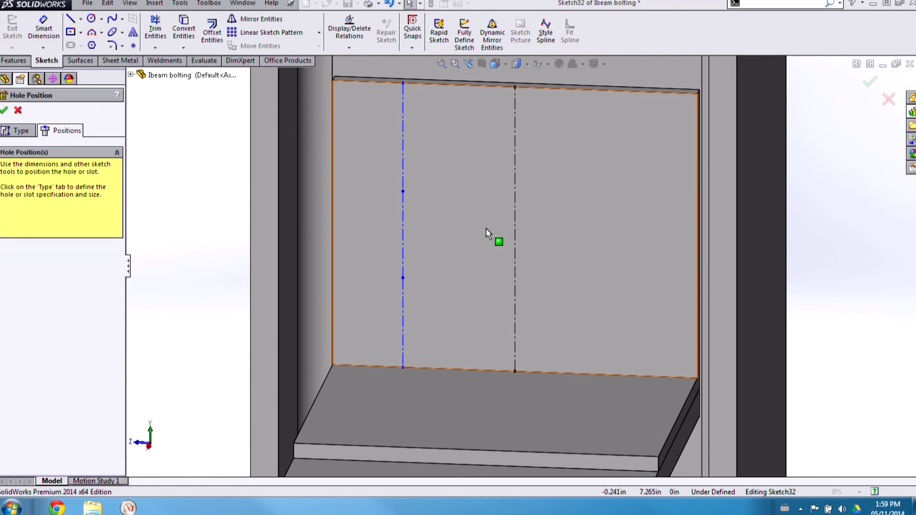
Make the upper and lower segments of the three-part construction line equal in length.
{"action": "left_click", "coordinate": [406, 150]}
{"action": "left_click", "coordinate": [401, 326], "text": "ctrl"}
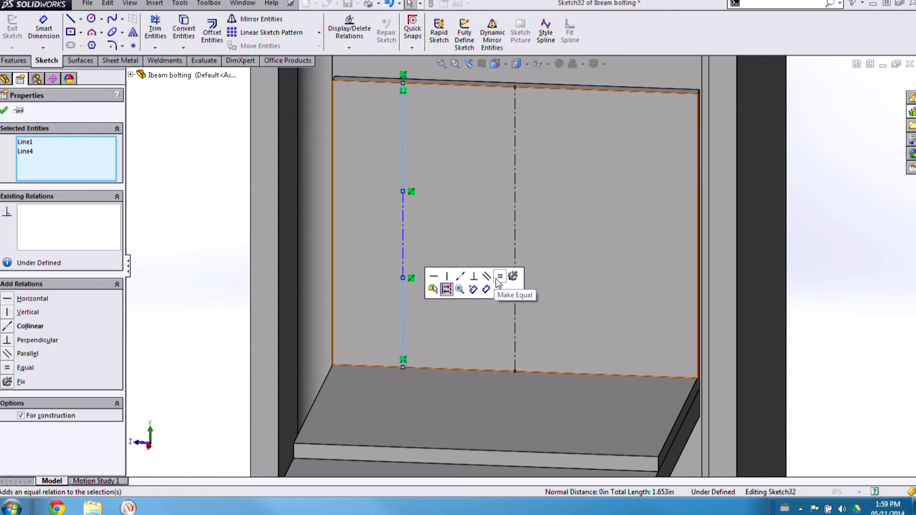
{"action": "left_click", "coordinate": [497, 280]}
Dimension the middle segment of the three-part construction line to 1 in.
{"action": "right_click_drag", "start_coordinate": [223, 260], "coordinate": [213, 208]}
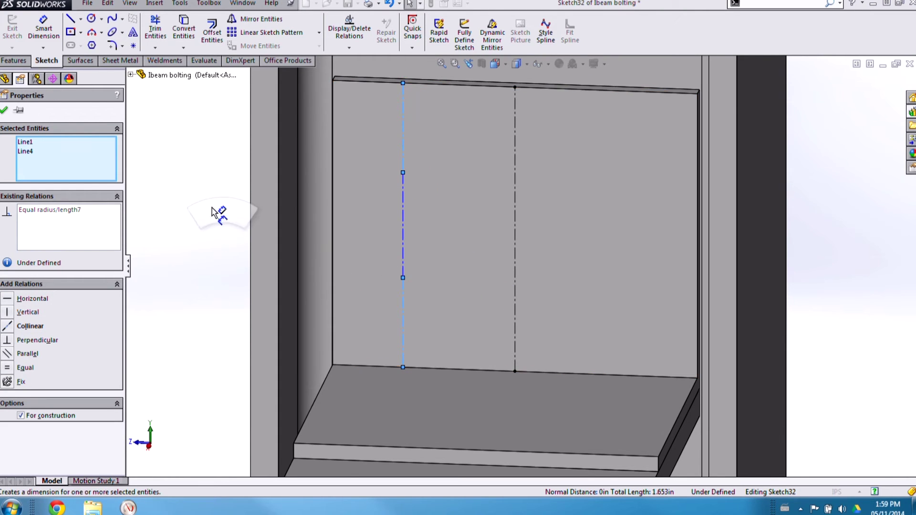
{"action": "left_click", "coordinate": [405, 210]}
{"action": "left_click", "coordinate": [437, 200]}
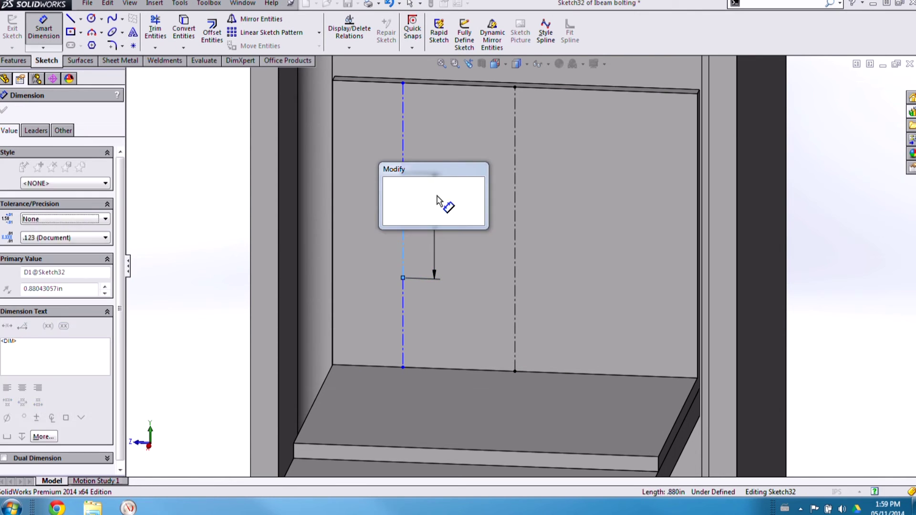
{"action": "key", "text": "Return"}
Dimension the distance from the bracket's nearest vertical edge to the three-part construction line as 0.6 in.
{"action": "left_click", "coordinate": [405, 136]}
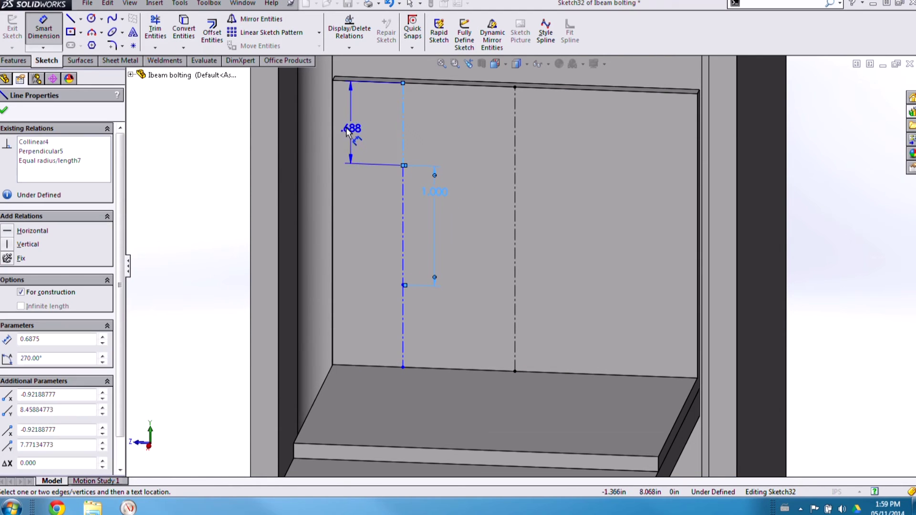
{"action": "middle_click_drag", "start_coordinate": [336, 126], "coordinate": [344, 125]}
{"action": "scroll", "coordinate": [344, 130], "scroll_direction": "down", "scroll_amount": 3}
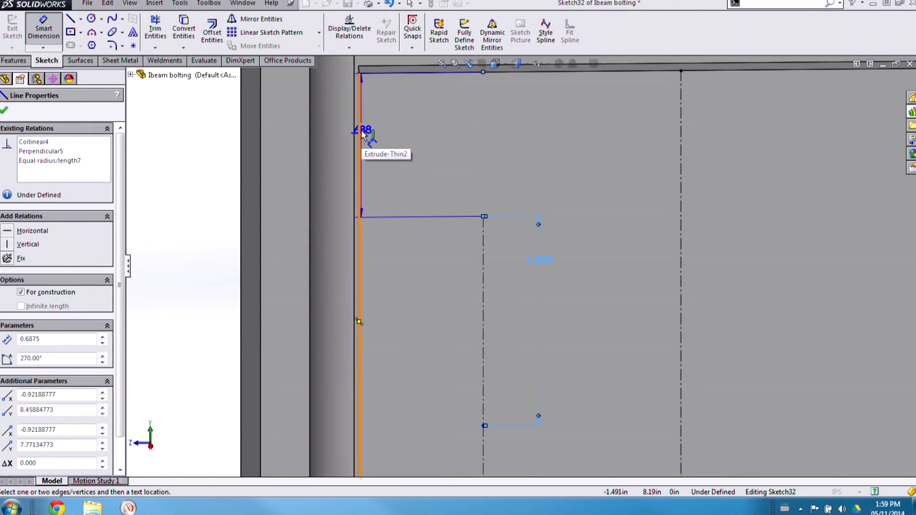
{"action": "left_click", "coordinate": [360, 131]}
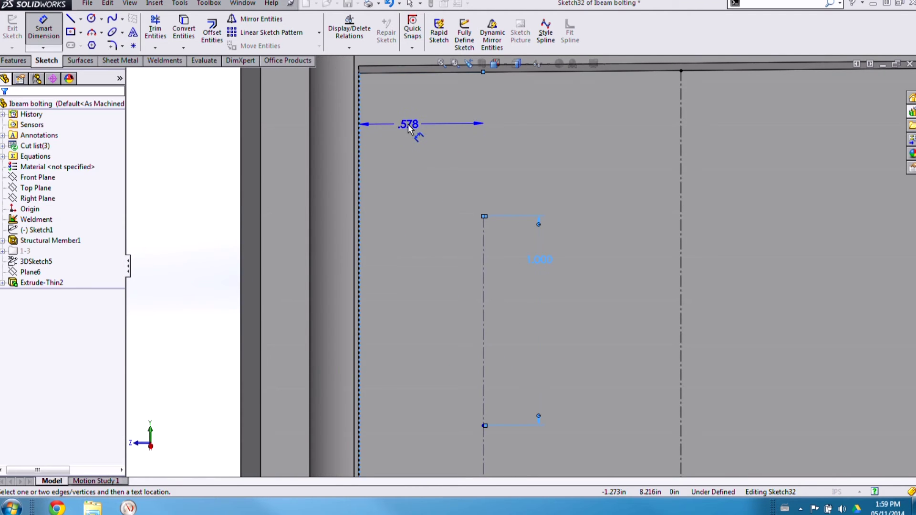
{"action": "left_click", "coordinate": [408, 124]}
{"action": "type", "text": ".6"}
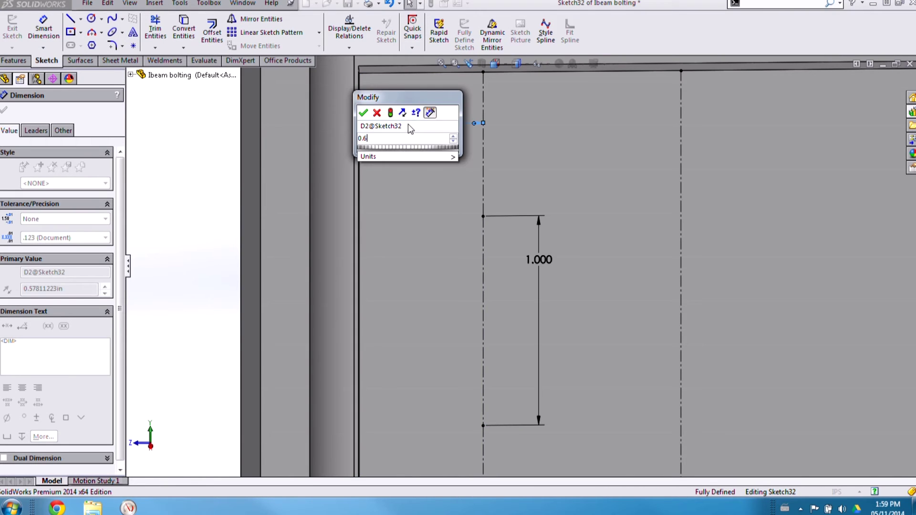
{"action": "key", "text": "Return"}
{"action": "scroll", "coordinate": [559, 291], "scroll_direction": "up", "scroll_amount": 5}
{"action": "scroll", "coordinate": [563, 290], "scroll_direction": "down", "scroll_amount": 2}
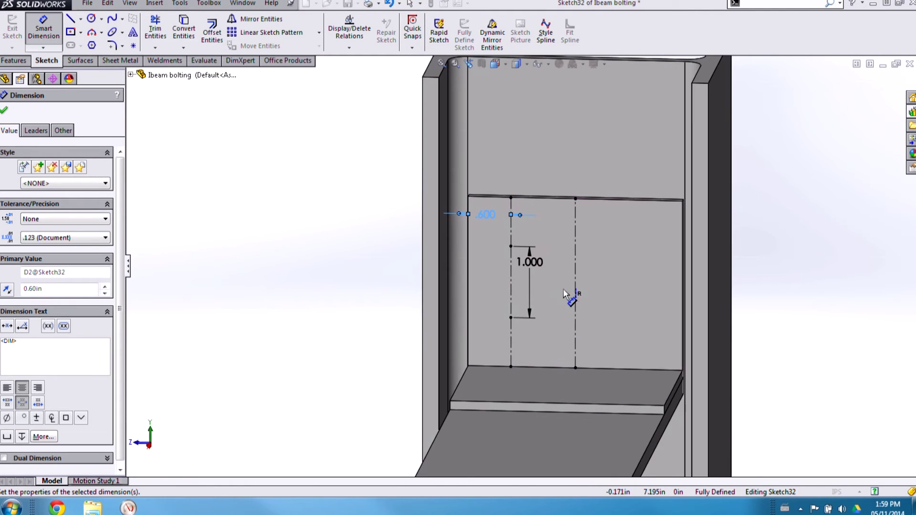
{"action": "key", "text": "Escape"}
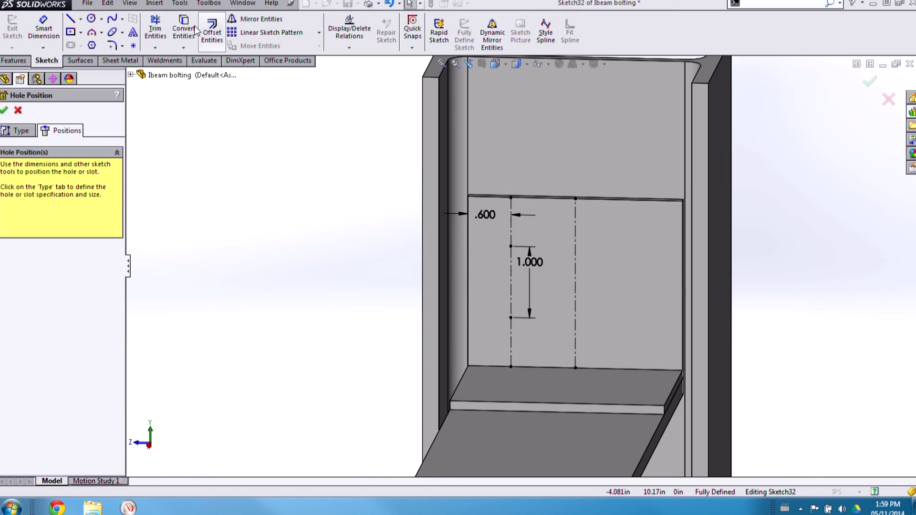
Mirror the three collinear construction segments about the face's vertical centre construction line.
{"action": "left_click_drag", "start_coordinate": [501, 179], "coordinate": [522, 374]}
{"action": "left_click", "coordinate": [266, 23]}
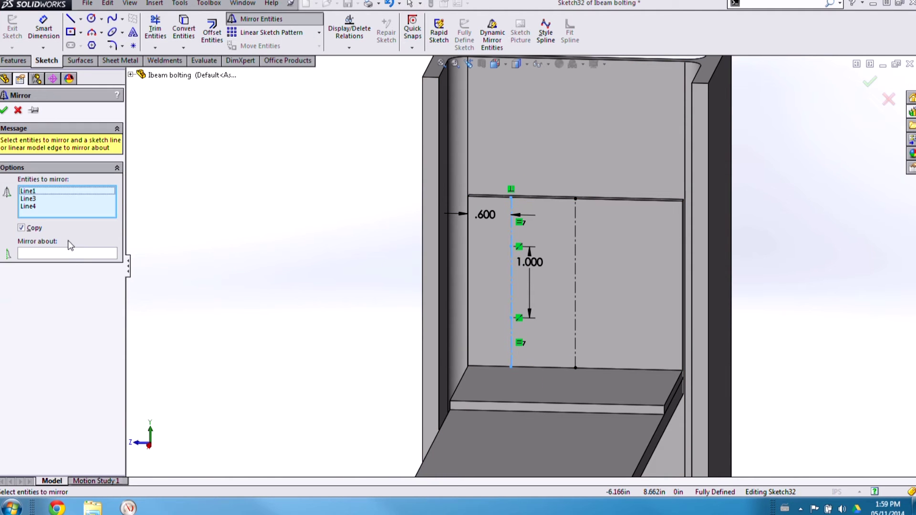
{"action": "left_click", "coordinate": [575, 269]}
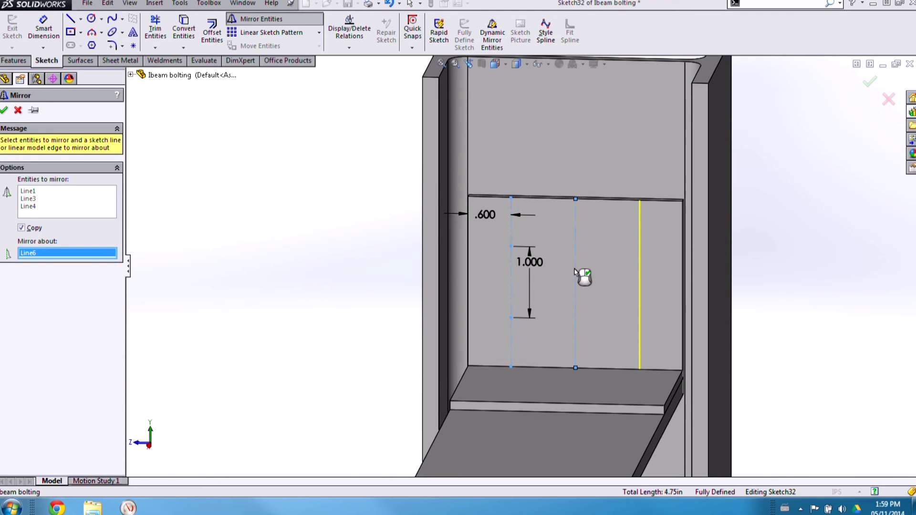
{"action": "key", "text": "Return"}
Place four hole points at the ends of the two middle construction segments, forming the bracket's bolt pattern.
{"action": "left_click", "coordinate": [133, 44]}
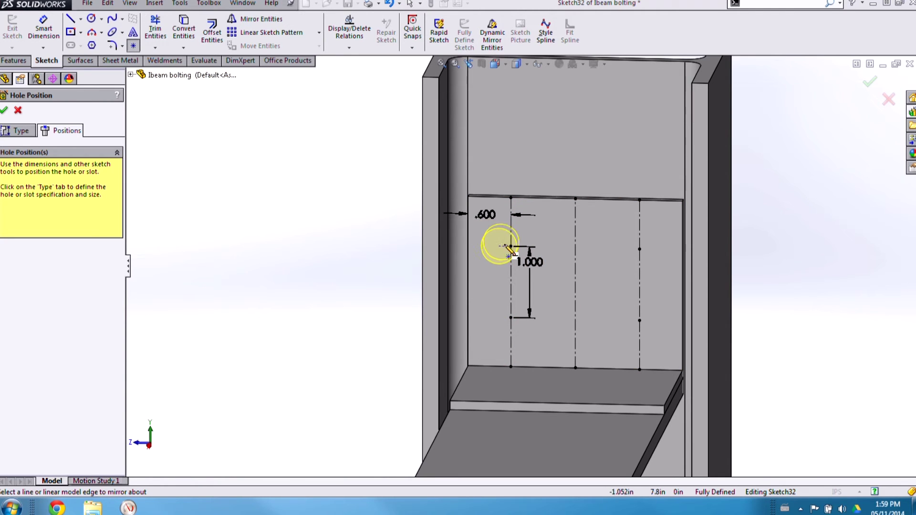
{"action": "left_click", "coordinate": [511, 317]}
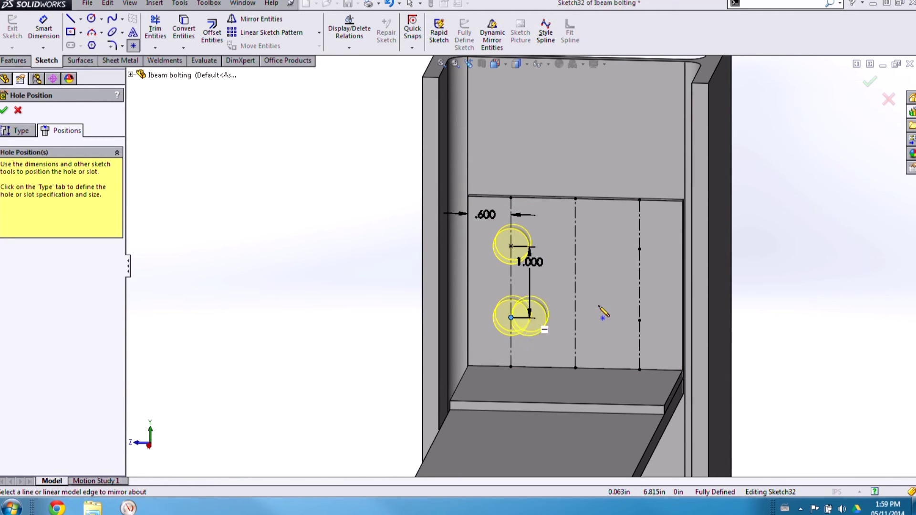
{"action": "left_click", "coordinate": [639, 250]}
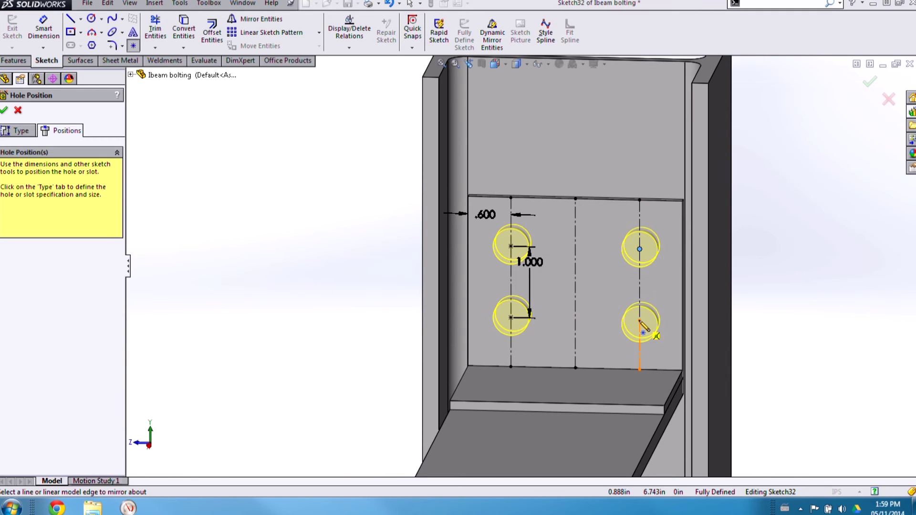
{"action": "left_click", "coordinate": [639, 320]}
{"action": "scroll", "coordinate": [604, 318], "scroll_direction": "up", "scroll_amount": 1}
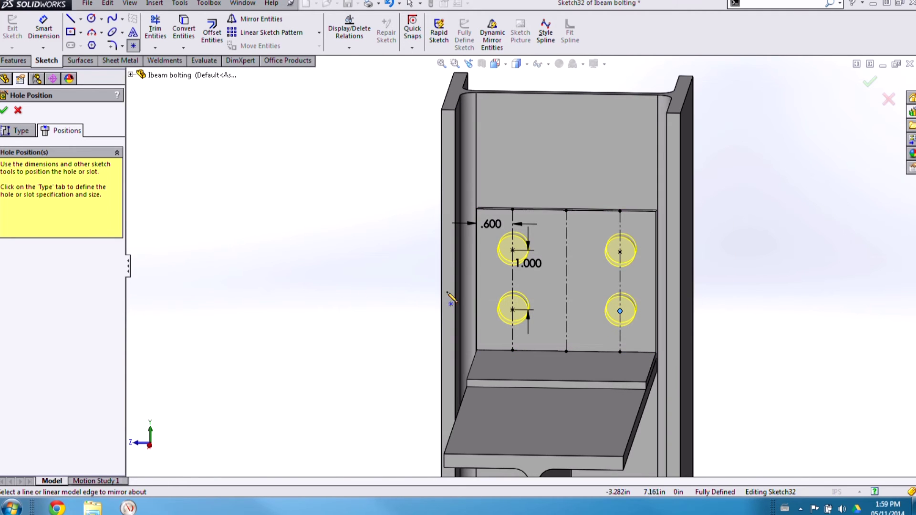
{"action": "scroll", "coordinate": [584, 298], "scroll_direction": "down", "scroll_amount": 2}
{"action": "scroll", "coordinate": [586, 303], "scroll_direction": "down", "scroll_amount": 2}
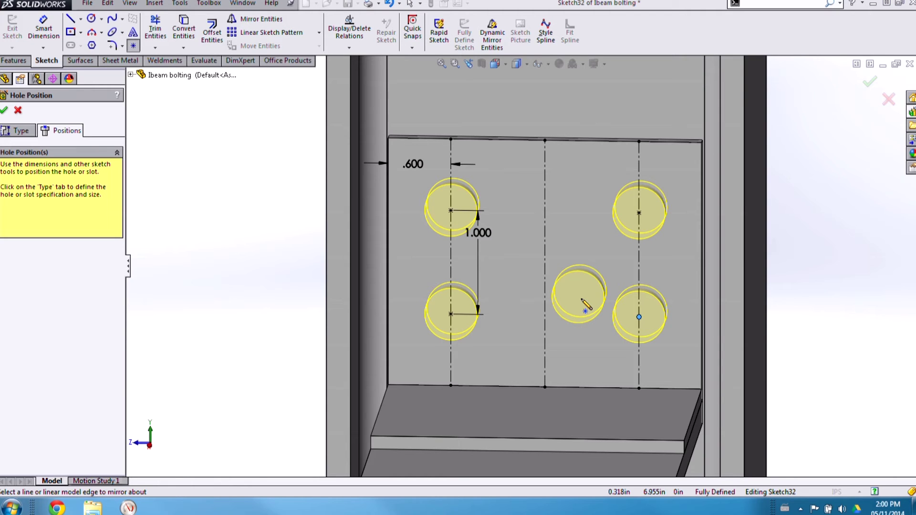
Pick the terminating face for the Up To Surface end condition and create the four 1/2 in drilled holes.
{"action": "left_click", "coordinate": [19, 131]}
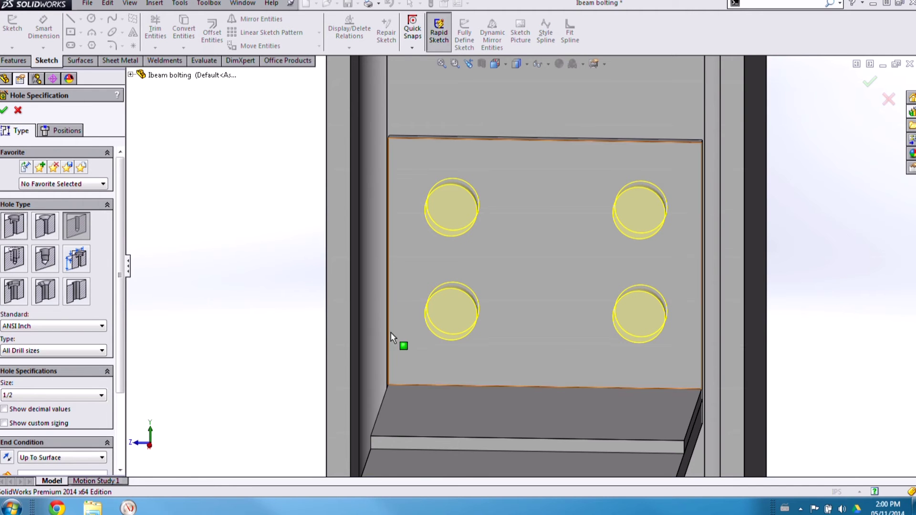
{"action": "scroll", "coordinate": [73, 415], "scroll_direction": "down", "scroll_amount": 3}
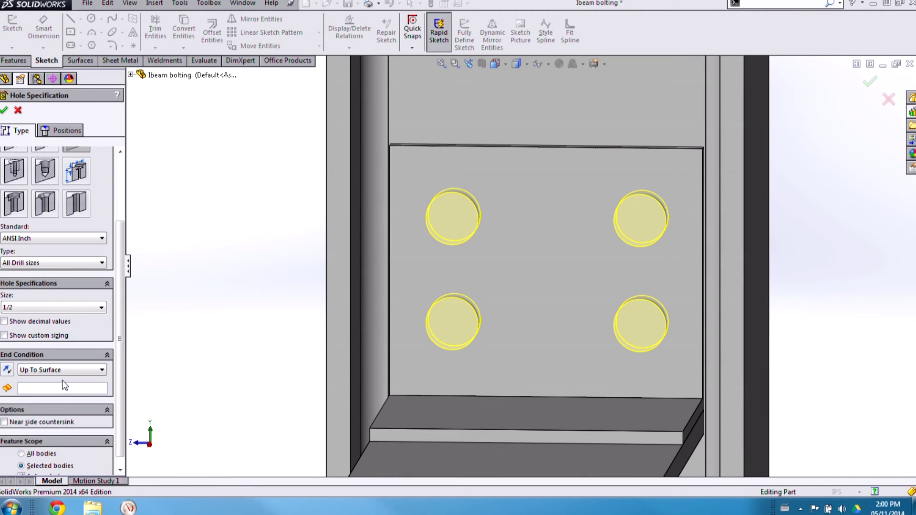
{"action": "left_click", "coordinate": [64, 388]}
{"action": "scroll", "coordinate": [241, 380], "scroll_direction": "up", "scroll_amount": 3}
{"action": "middle_click_drag", "start_coordinate": [283, 327], "coordinate": [219, 201]}
{"action": "left_click", "coordinate": [223, 161]}
{"action": "middle_click_drag", "start_coordinate": [267, 222], "coordinate": [93, 229]}
{"action": "middle_click_drag", "start_coordinate": [215, 248], "coordinate": [498, 234], "text": "ctrl"}
{"action": "left_click", "coordinate": [4, 111]}
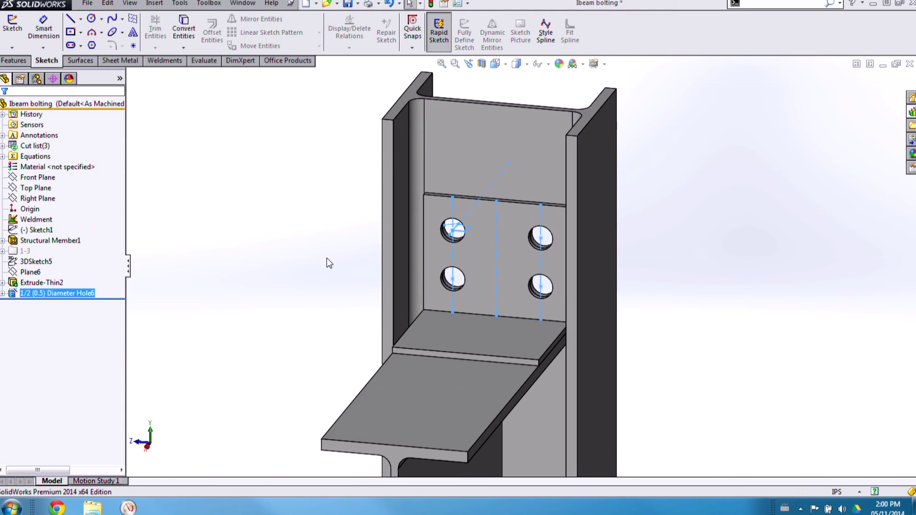
{"action": "mouse_move", "coordinate": [323, 268]}
{"action": "middle_mouse_down"}
{"action": "mouse_move", "coordinate": [322, 232]}
{"action": "mouse_move", "coordinate": [321, 277]}
{"action": "middle_mouse_up"}
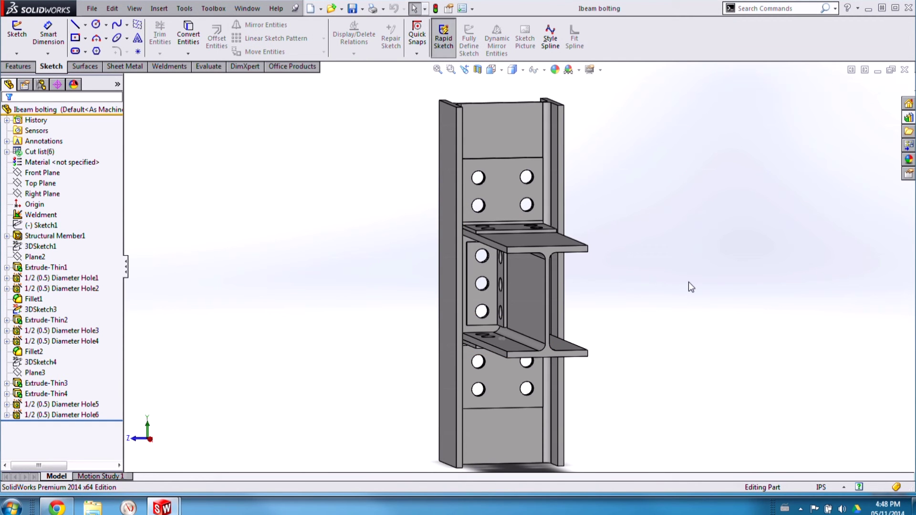
Add all features from 3DSketch1 through 1/2 (0.5) Diameter Hole6 to the design library as Lib Feat Part "Ibeam bolting", described as "Bolted I-Beam Joint".
{"action": "mouse_move", "coordinate": [702, 286]}
{"action": "middle_mouse_down"}
{"action": "mouse_move", "coordinate": [699, 256]}
{"action": "mouse_move", "coordinate": [687, 260]}
{"action": "mouse_move", "coordinate": [704, 292]}
{"action": "mouse_move", "coordinate": [703, 285]}
{"action": "middle_mouse_up"}
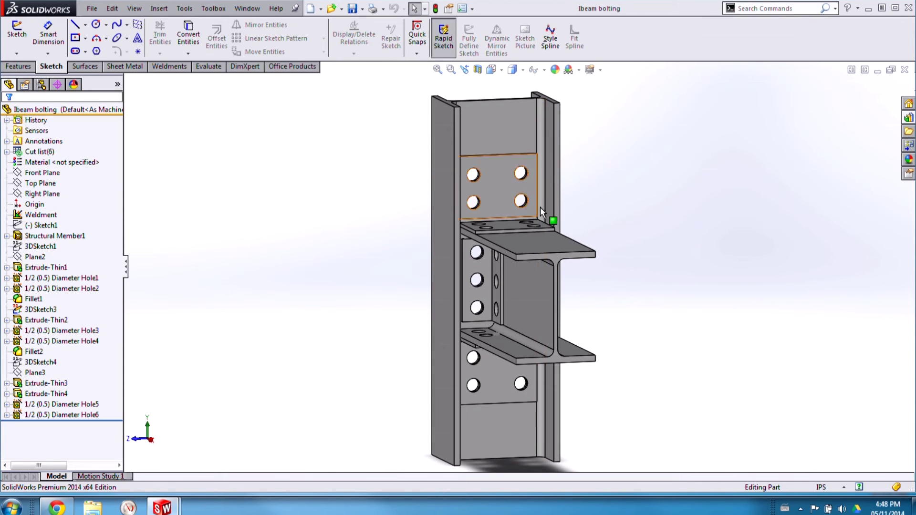
{"action": "middle_click_drag", "start_coordinate": [596, 224], "coordinate": [655, 209]}
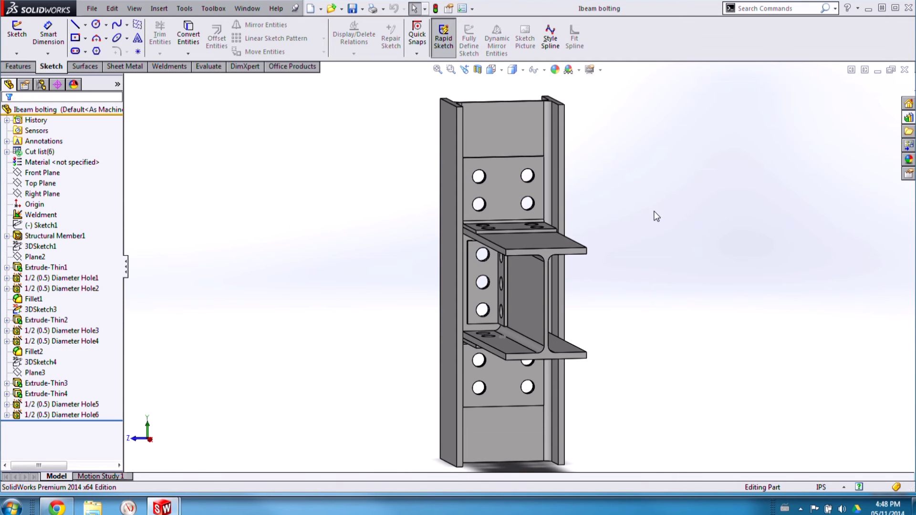
{"action": "left_click", "coordinate": [40, 246]}
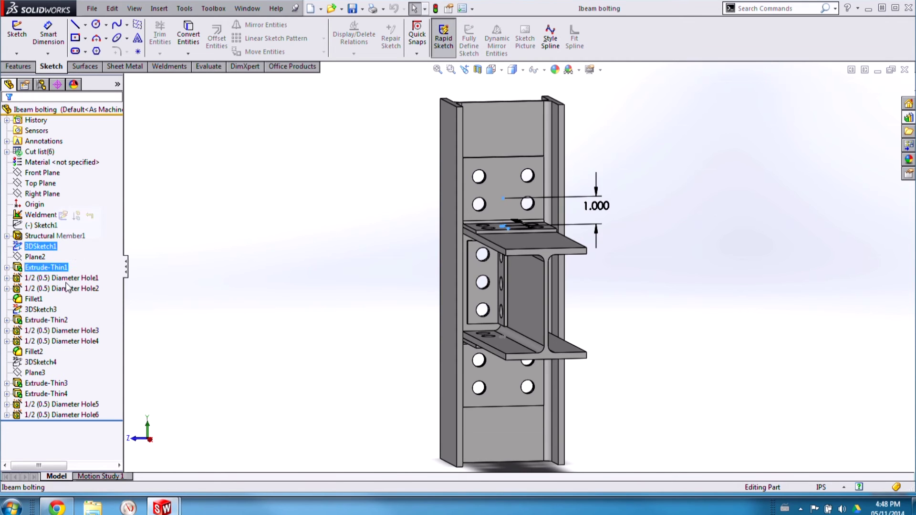
{"action": "left_click", "coordinate": [45, 415], "text": "ctrl"}
{"action": "left_click", "coordinate": [45, 415], "text": "shift"}
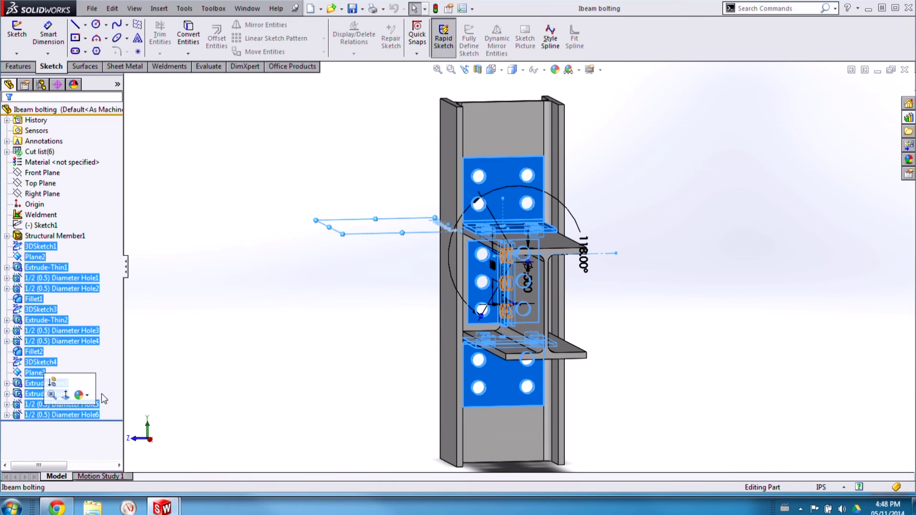
{"action": "left_click", "coordinate": [906, 118]}
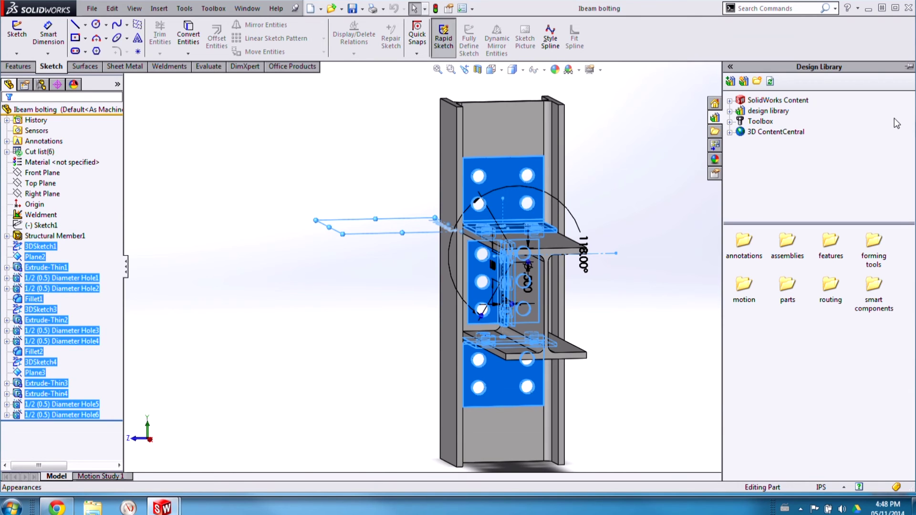
{"action": "left_click", "coordinate": [729, 81]}
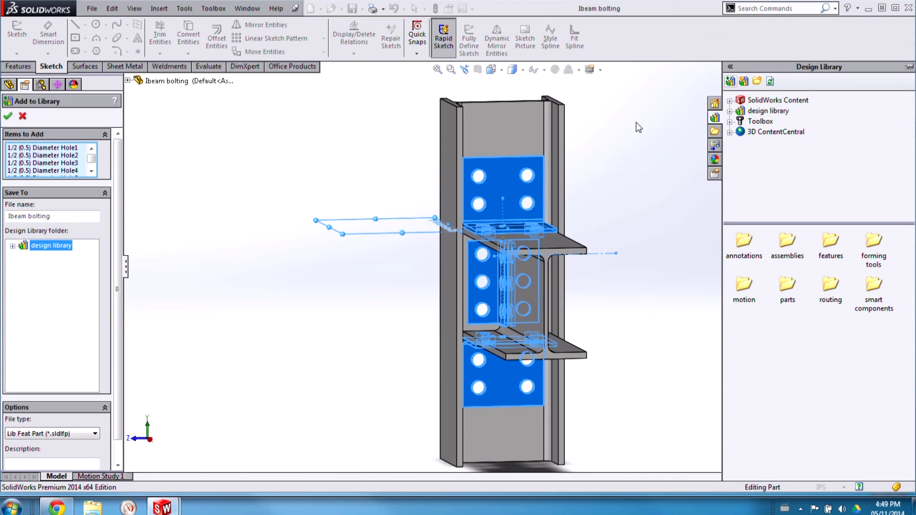
{"action": "left_click", "coordinate": [12, 246]}
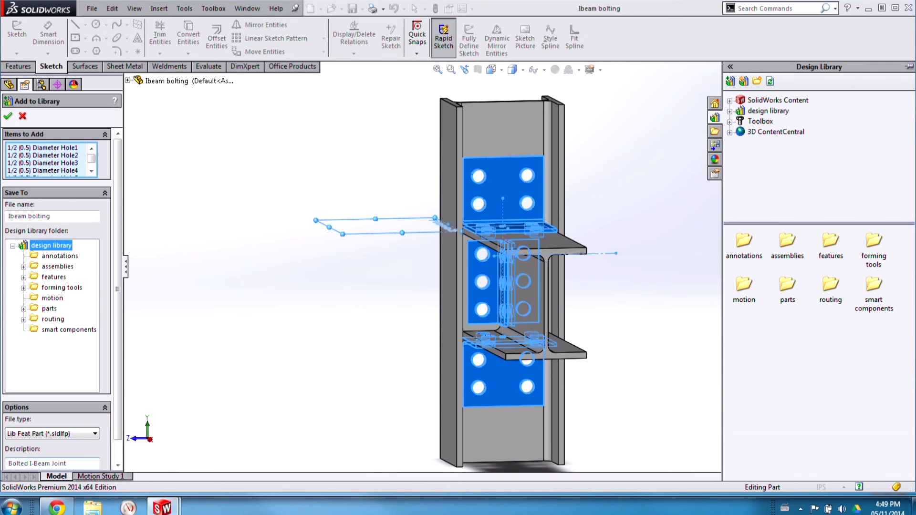
{"action": "left_click", "coordinate": [8, 116]}
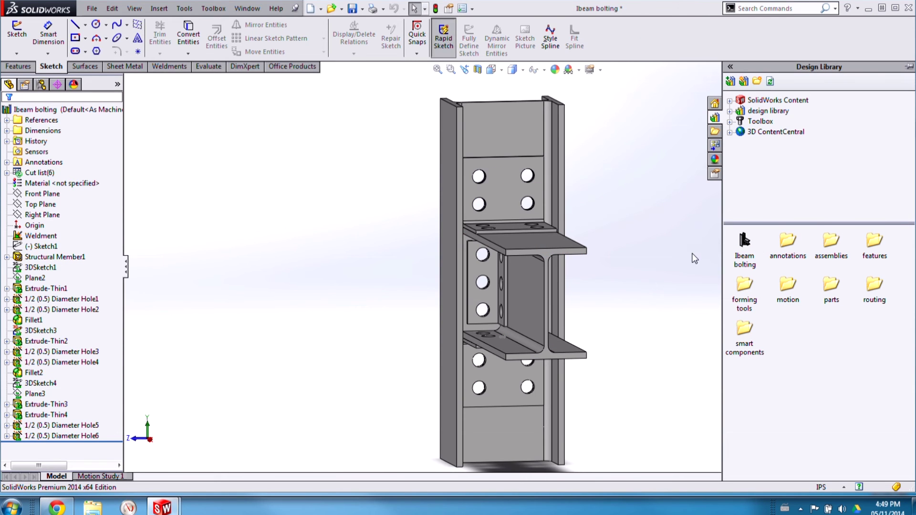
Insert the Ibeam bolting library feature into the Tester frame part using the Default<As Machined> configuration.
{"action": "left_click", "coordinate": [654, 271]}
{"action": "key", "text": "ctrl+Tab"}
{"action": "mouse_move", "coordinate": [654, 271]}
{"action": "middle_mouse_down"}
{"action": "mouse_move", "coordinate": [628, 262]}
{"action": "mouse_move", "coordinate": [654, 281]}
{"action": "middle_mouse_up"}
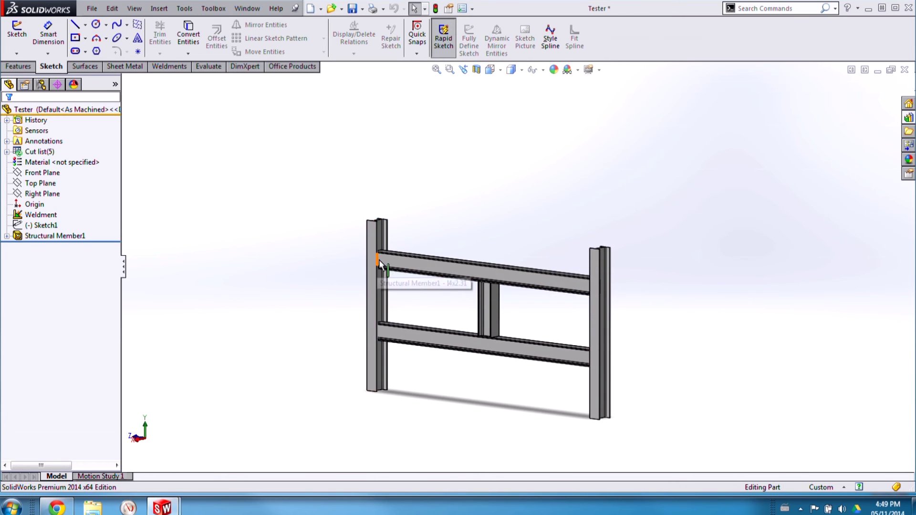
{"action": "scroll", "coordinate": [379, 259], "scroll_direction": "down", "scroll_amount": 3}
{"action": "scroll", "coordinate": [379, 265], "scroll_direction": "down", "scroll_amount": 2}
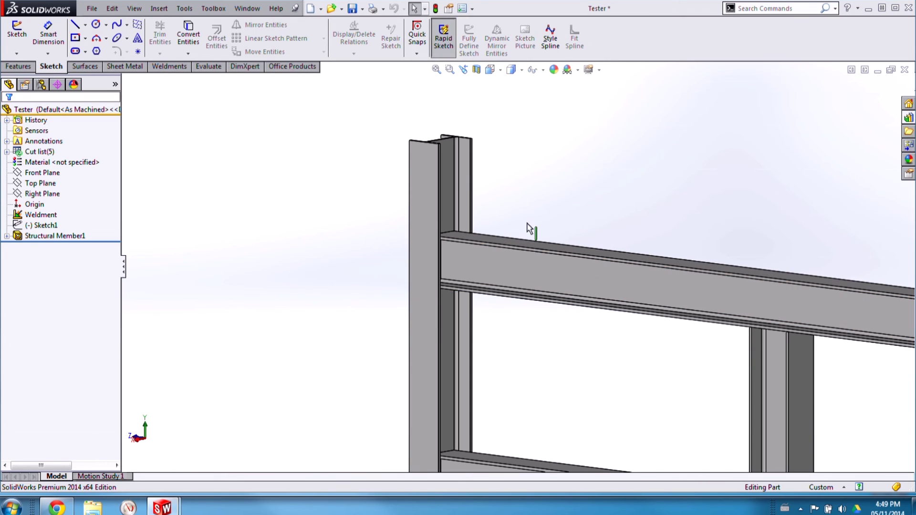
{"action": "left_click", "coordinate": [909, 118]}
{"action": "left_click_drag", "start_coordinate": [746, 246], "coordinate": [656, 173]}
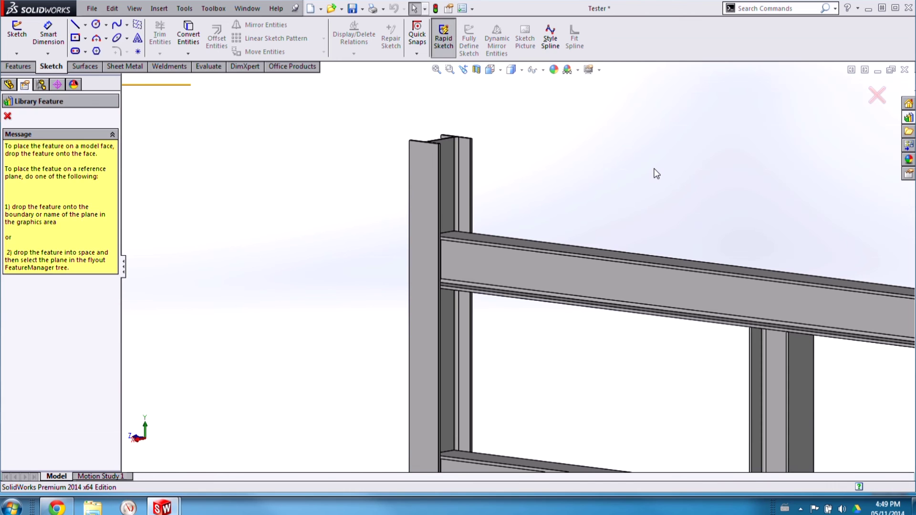
{"action": "left_click", "coordinate": [48, 147]}
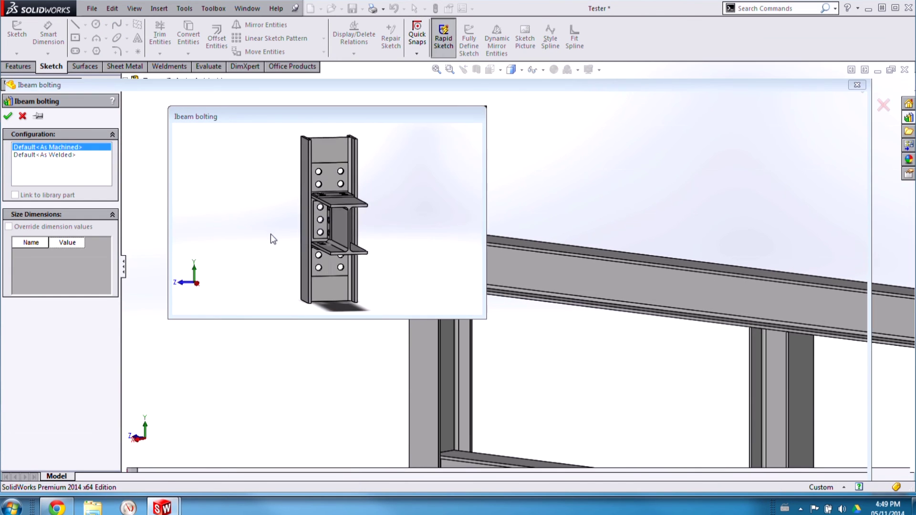
Match the library feature's first face references to the corresponding beam and column web faces at the frame's upper corner joint.
{"action": "middle_click_drag", "start_coordinate": [555, 329], "coordinate": [658, 316], "text": "ctrl"}
{"action": "mouse_move", "coordinate": [366, 233]}
{"action": "middle_mouse_down"}
{"action": "mouse_move", "coordinate": [337, 237]}
{"action": "mouse_move", "coordinate": [357, 236]}
{"action": "middle_mouse_up"}
{"action": "scroll", "coordinate": [362, 237], "scroll_direction": "down", "scroll_amount": 1}
{"action": "middle_click_drag", "start_coordinate": [646, 324], "coordinate": [616, 329]}
{"action": "middle_click_drag", "start_coordinate": [776, 287], "coordinate": [699, 280], "text": "ctrl"}
{"action": "left_click", "coordinate": [762, 285]}
{"action": "left_click", "coordinate": [673, 283]}
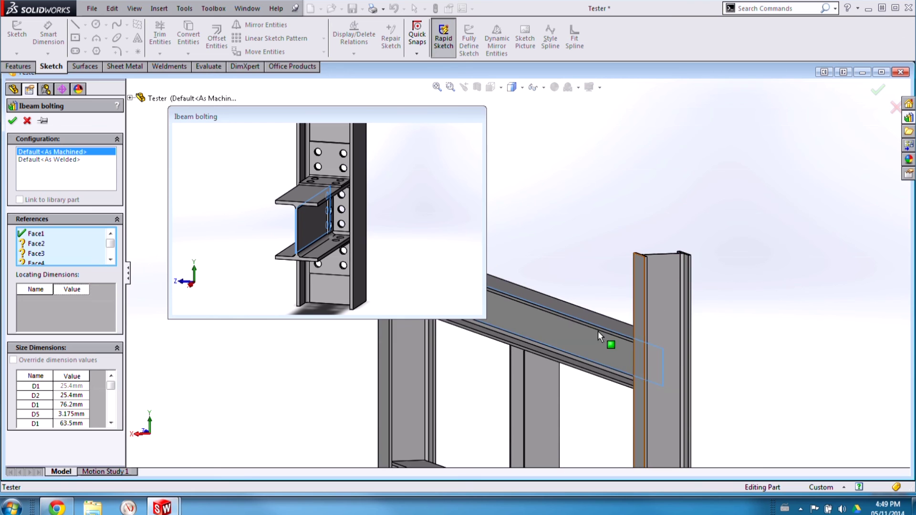
{"action": "left_click", "coordinate": [572, 328]}
{"action": "middle_click_drag", "start_coordinate": [625, 302], "coordinate": [589, 265]}
{"action": "left_click", "coordinate": [587, 265]}
{"action": "middle_click_drag", "start_coordinate": [546, 231], "coordinate": [541, 206]}
{"action": "left_click", "coordinate": [537, 196]}
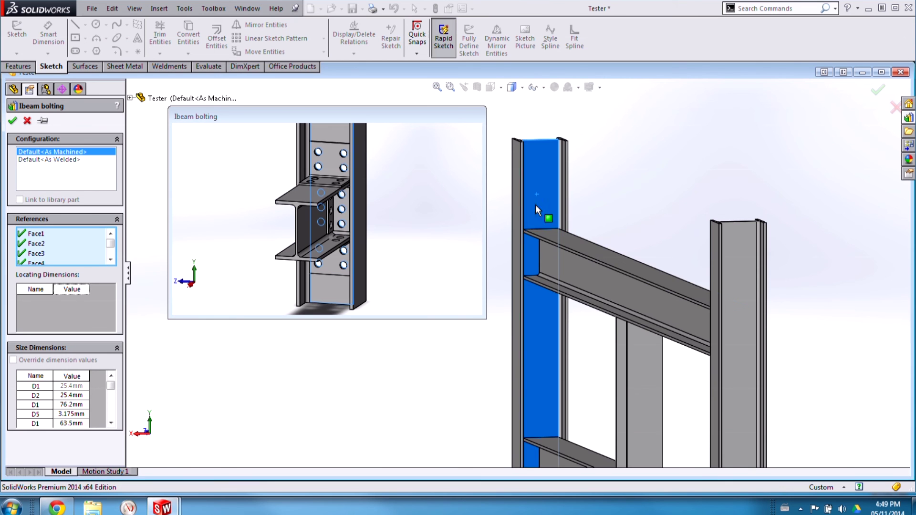
Match the remaining references, including the beam's upper and lower flange faces, and finish placing the bolted joint.
{"action": "middle_click_drag", "start_coordinate": [508, 237], "coordinate": [595, 332]}
{"action": "left_click", "coordinate": [561, 332]}
{"action": "middle_click_drag", "start_coordinate": [590, 288], "coordinate": [532, 257]}
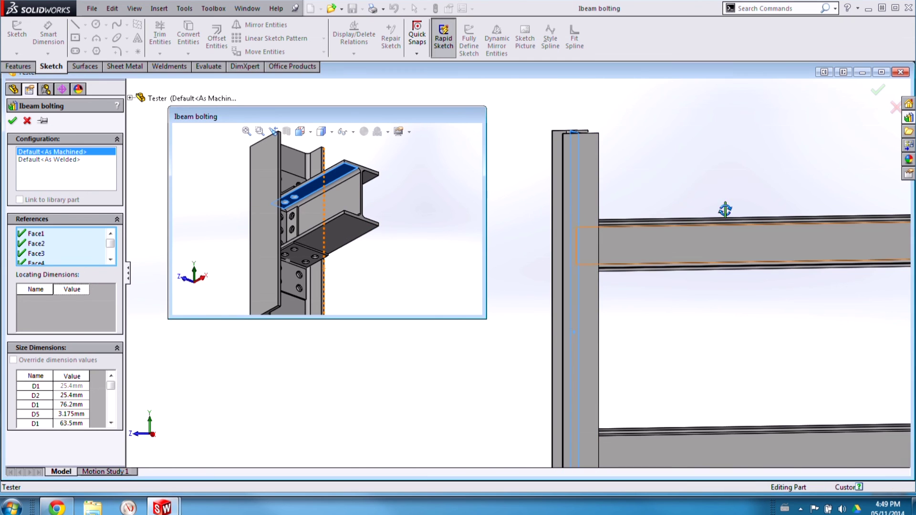
{"action": "middle_click_drag", "start_coordinate": [722, 204], "coordinate": [686, 244]}
{"action": "left_click", "coordinate": [685, 242]}
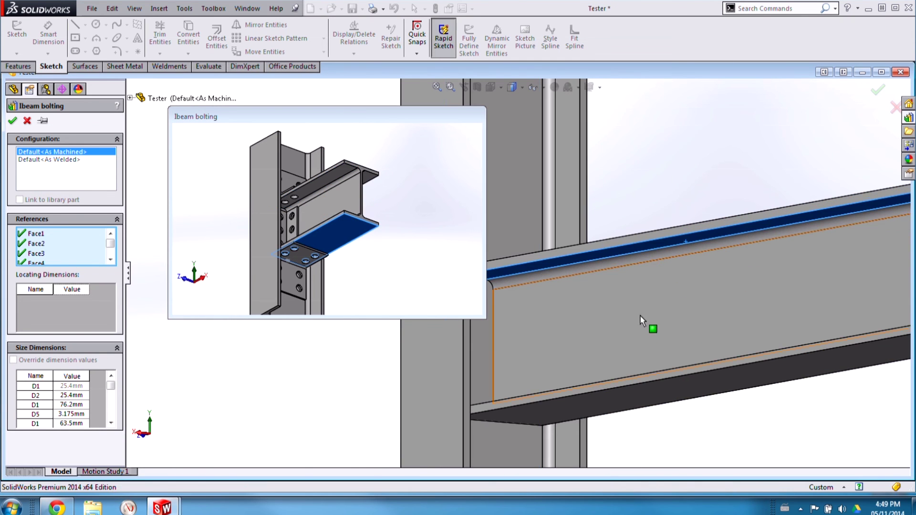
{"action": "left_click", "coordinate": [653, 375]}
{"action": "middle_click_drag", "start_coordinate": [634, 324], "coordinate": [633, 381]}
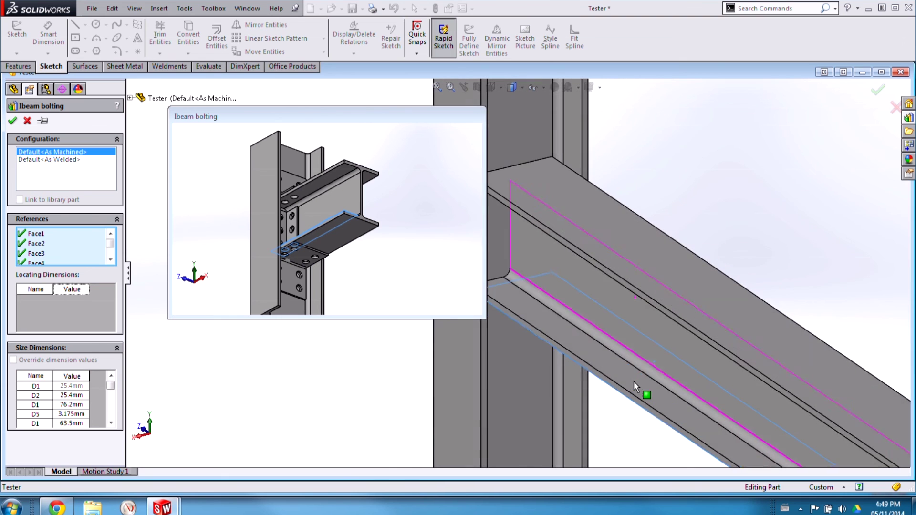
{"action": "left_click", "coordinate": [631, 382]}
{"action": "middle_click_drag", "start_coordinate": [597, 290], "coordinate": [549, 288]}
{"action": "left_click", "coordinate": [12, 120]}
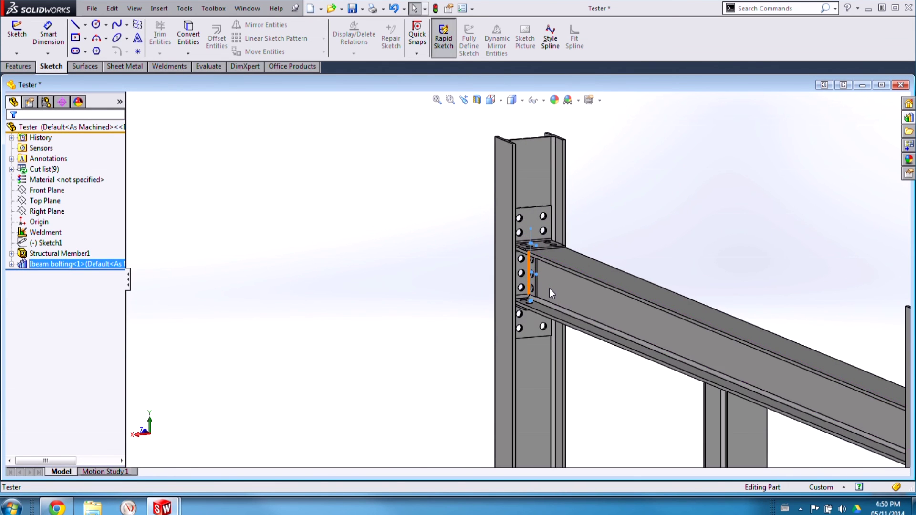